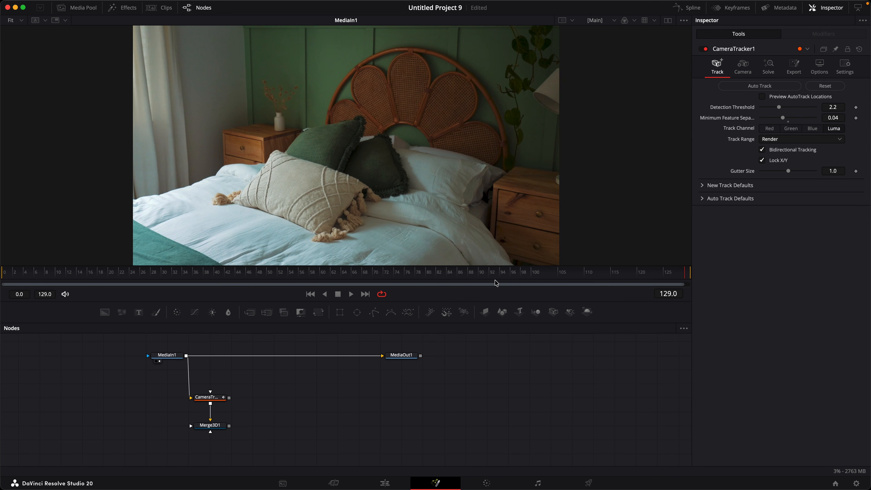
Play the clip from the first frame and review CameraTracker1's tracked points and solve summary
left_click_drag(496, 282, 5, 284)
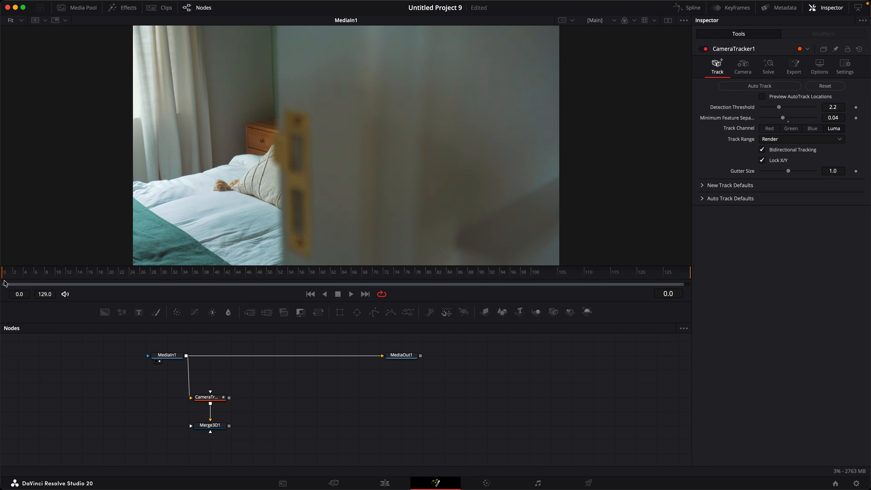
key("space")
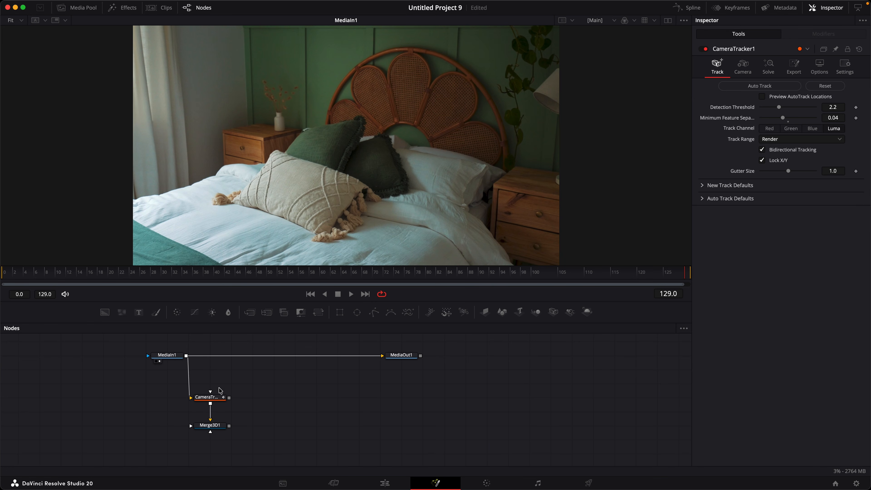
left_click(215, 401)
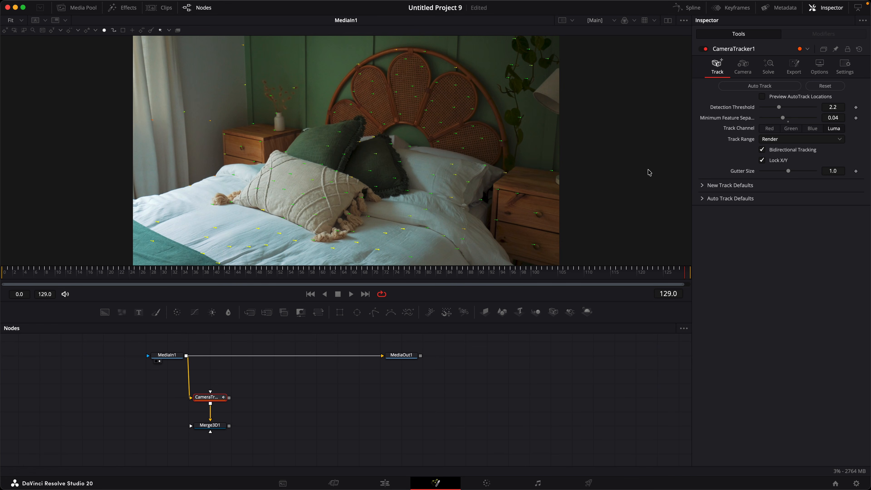
left_click(768, 65)
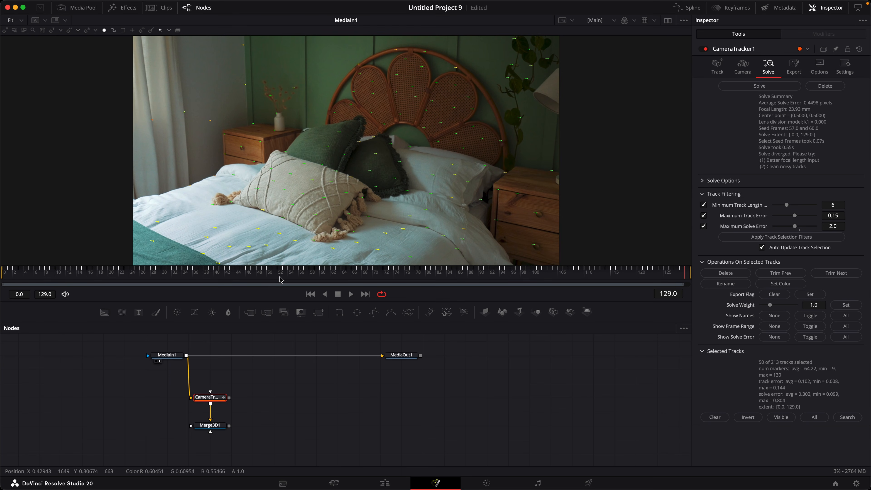
Load Merge3D1 into the viewer and examine the point cloud, selecting the headboard wall points and the bed points in turn
left_click_drag(220, 426, 348, 176)
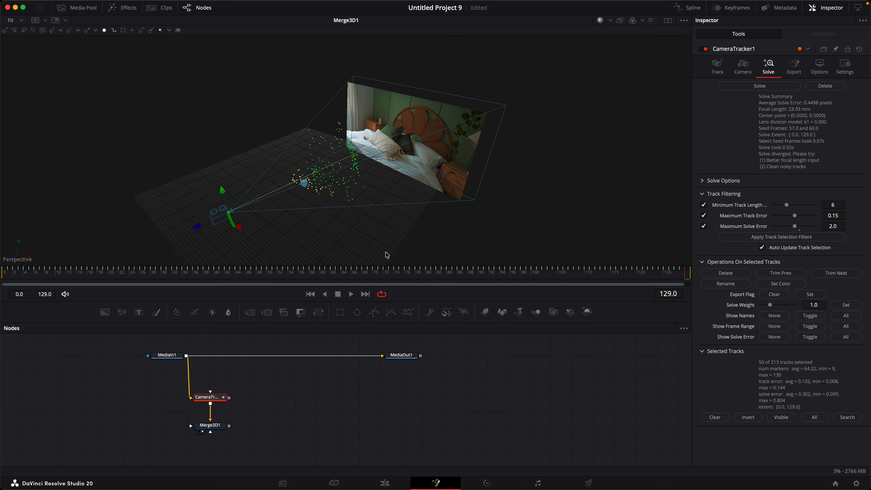
left_click_drag(396, 200, 387, 219)
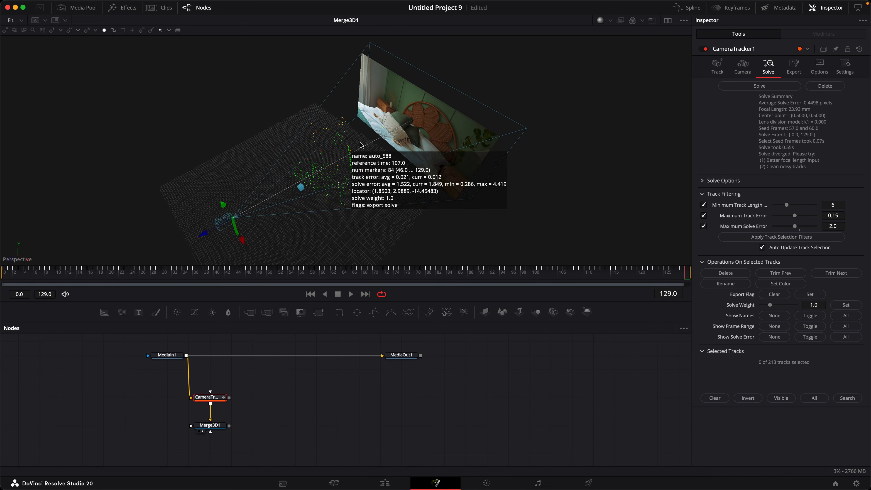
mouse_move(346, 184)
left_click_drag(361, 141, 346, 185)
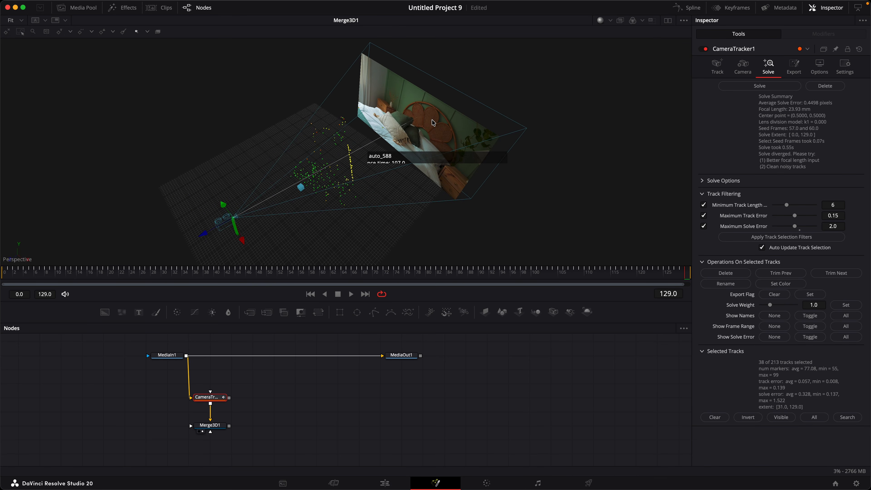
left_click_drag(373, 232, 338, 142)
left_click_drag(344, 191, 350, 215)
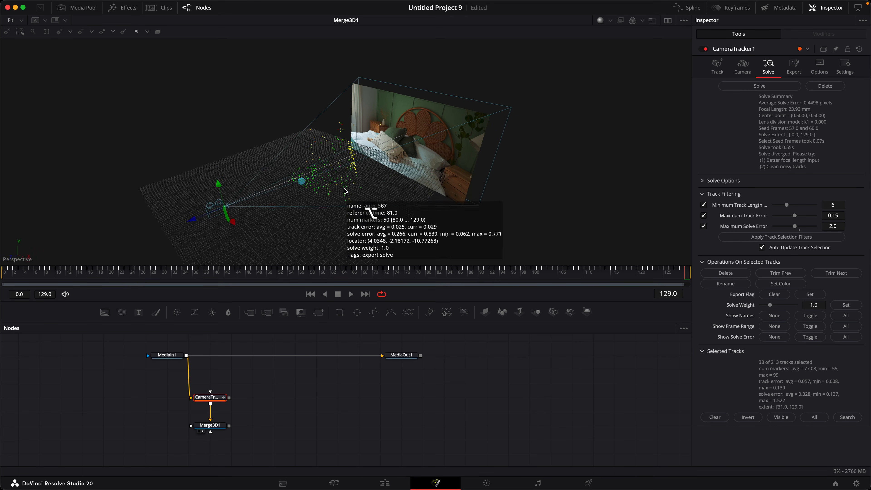
left_click_drag(343, 157, 282, 211)
Set the Merge3D1 view to look through CameraTracker1_Camera and scrub the timeline to frame 122
right_click(412, 208)
mouse_move(465, 267)
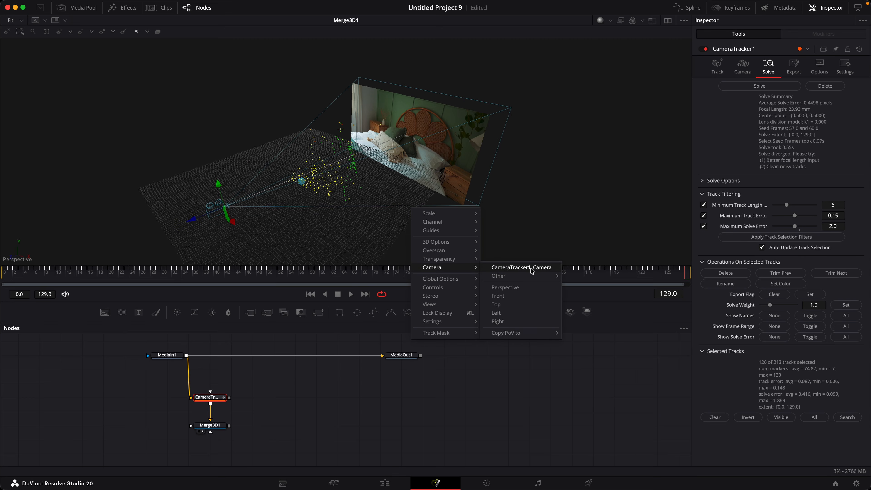
left_click(532, 270)
left_click_drag(391, 271, 629, 296)
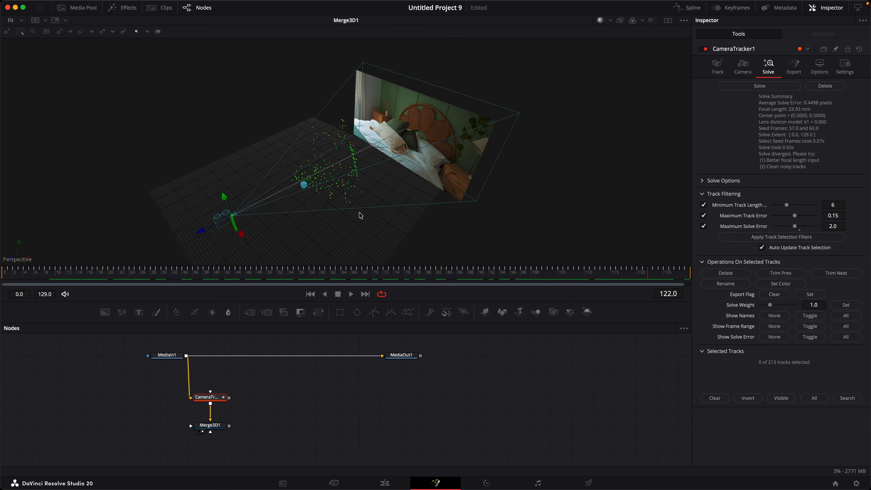
right_click(395, 216)
mouse_move(441, 277)
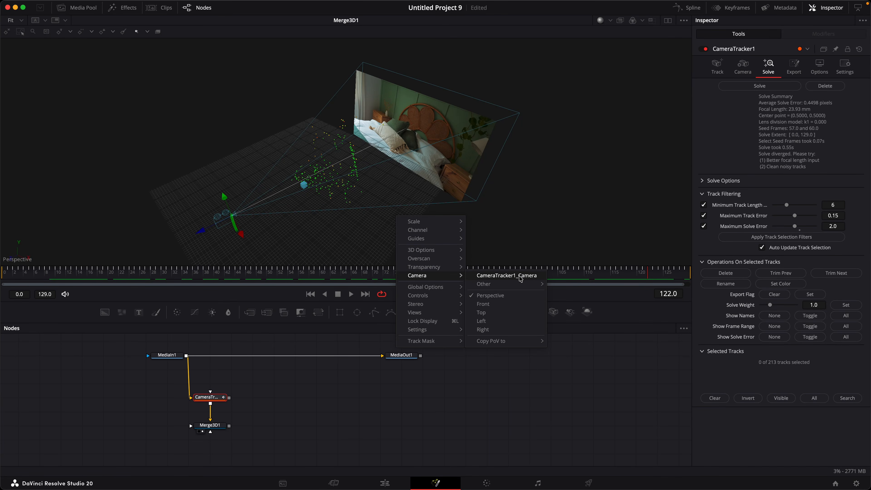
left_click(521, 277)
Enable a second viewer and show Merge3D1 in it from an orbited perspective beside the camera view
left_click(667, 20)
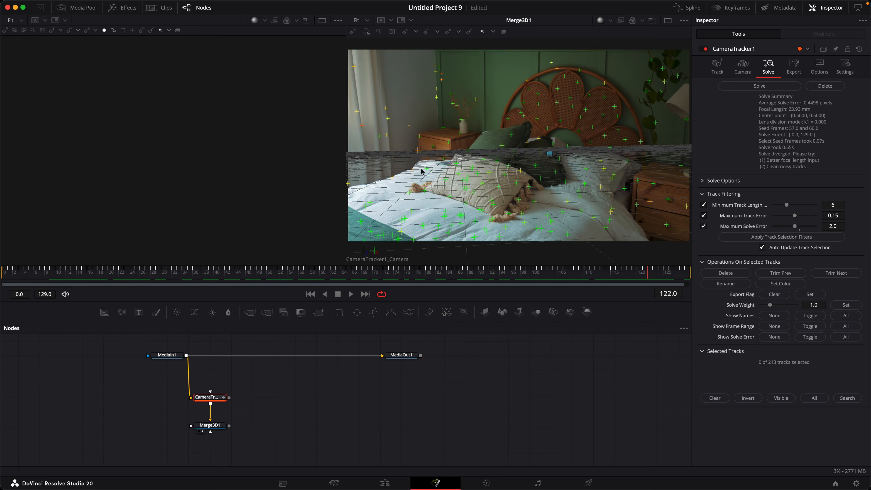
key("1")
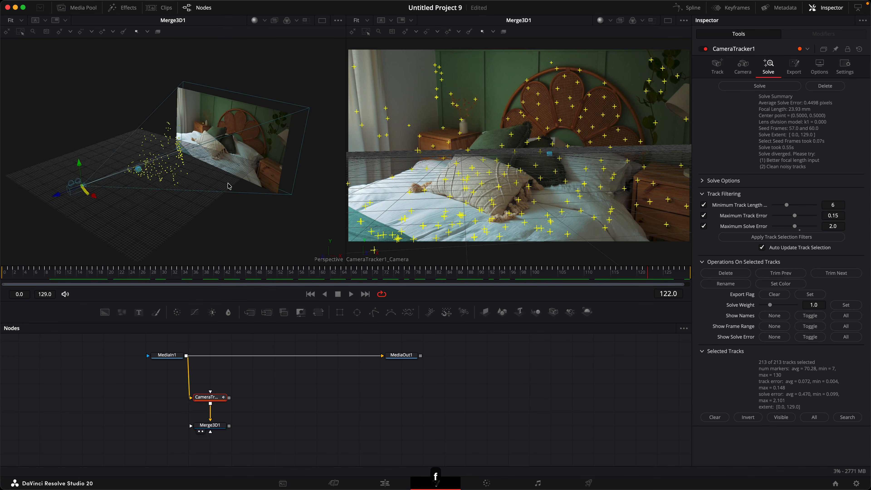
mouse_move(237, 191)
left_mouse_down()
mouse_move(228, 239)
mouse_move(238, 235)
mouse_move(235, 245)
mouse_move(225, 203)
mouse_move(249, 191)
left_mouse_up()
mouse_move(547, 139)
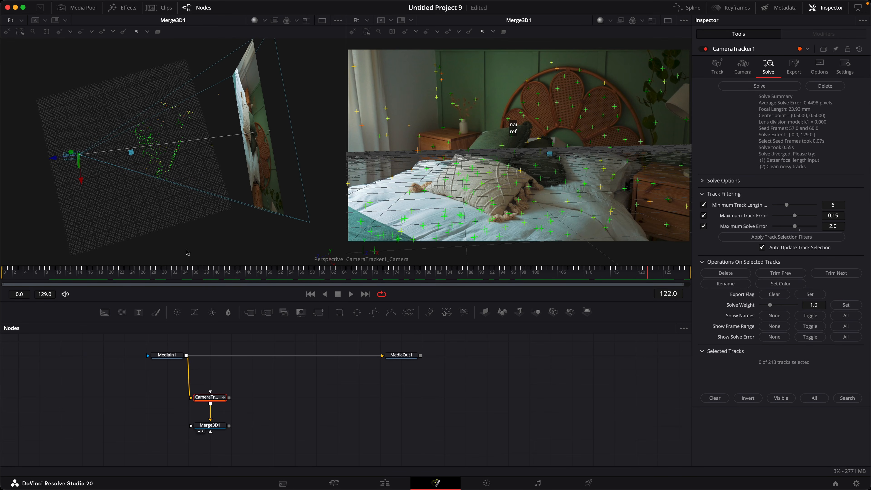
Set CameraTracker1's 3D scene transform to Unaligned and set the origin from the tracking point at the bed's near-left corner
left_click(795, 71)
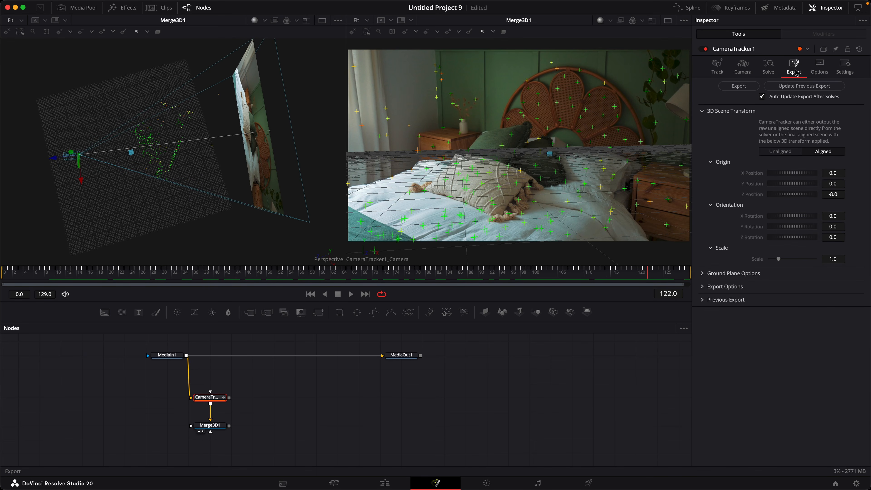
left_click(779, 152)
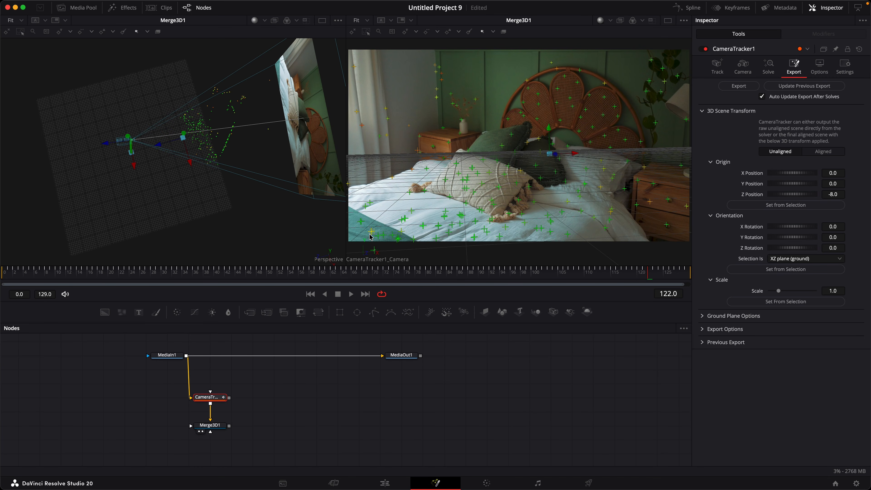
left_click(784, 205)
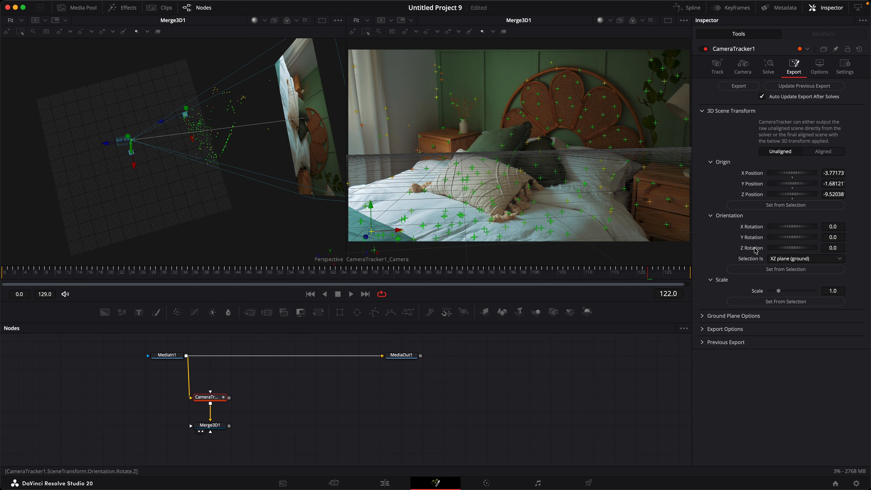
Select the tracking points across the bed surface and set the scene orientation from them as the XZ plane (ground)
left_click_drag(593, 206, 525, 249)
left_click_drag(483, 219, 446, 250)
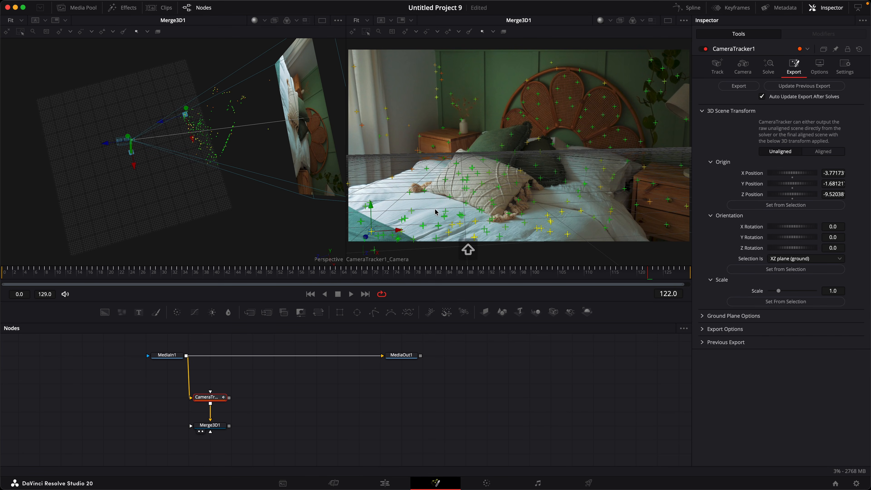
left_click_drag(414, 200, 400, 222)
left_click_drag(431, 166, 419, 175)
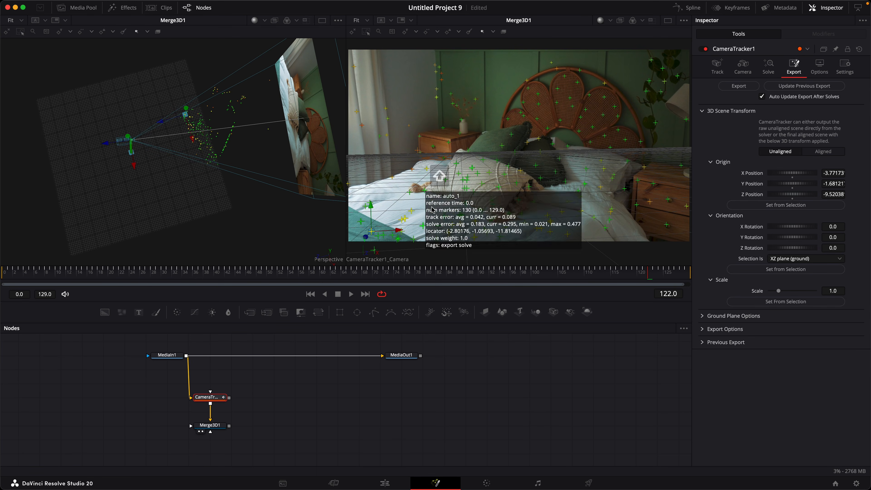
left_click_drag(451, 204, 417, 237)
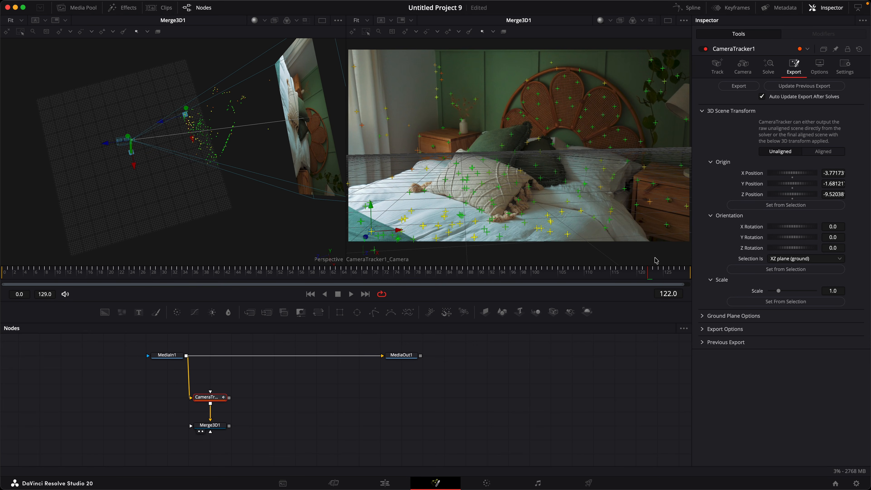
left_click(786, 269)
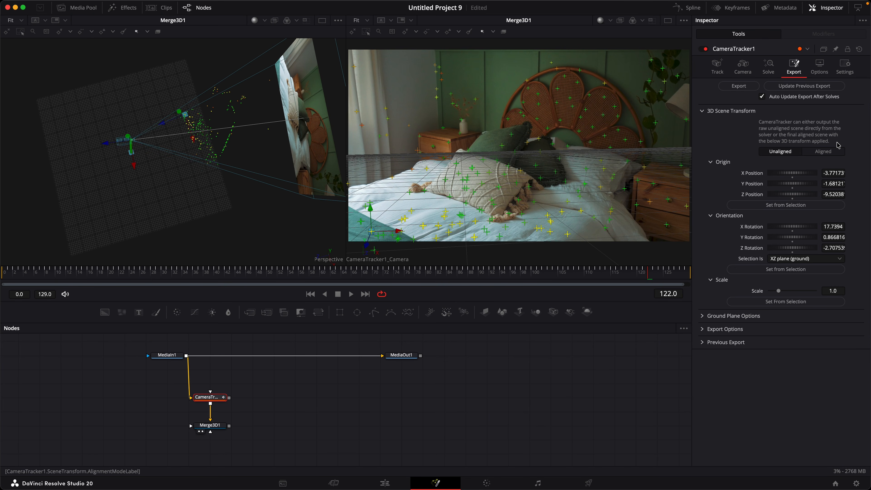
Switch the scene transform to Aligned and check the ground grid against the bed while scrubbing to frame 128
left_click(825, 152)
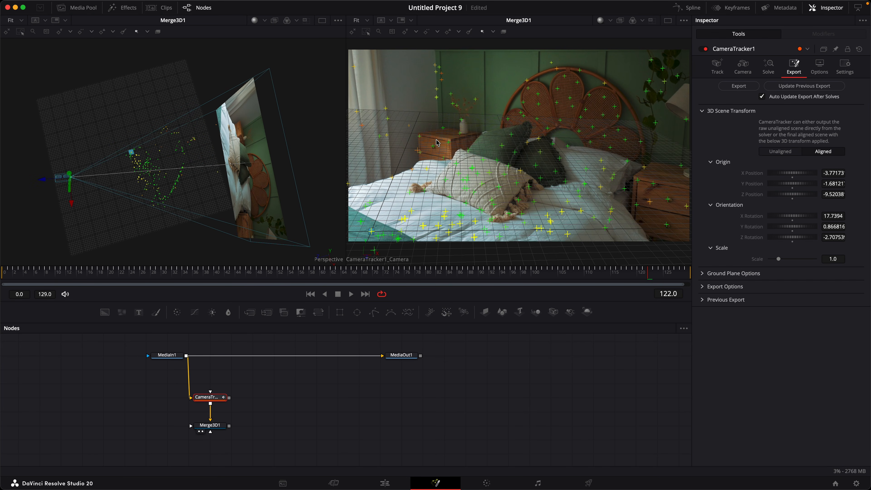
left_click_drag(185, 227, 220, 141)
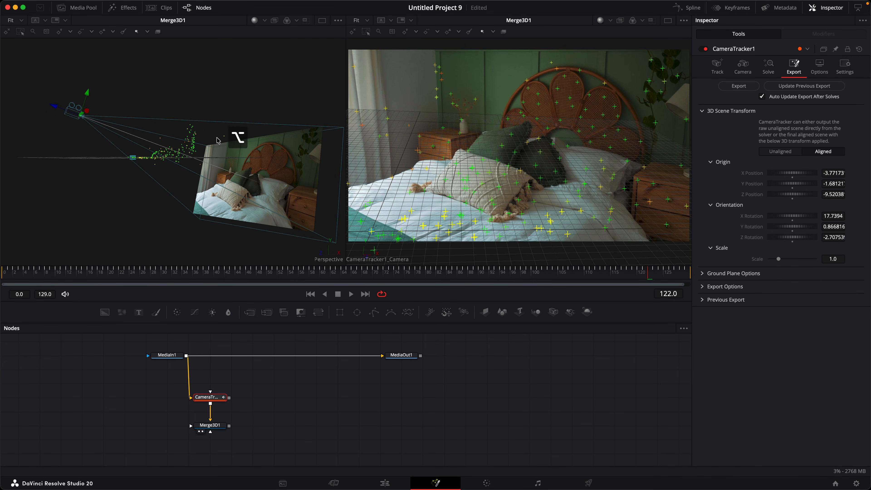
left_click_drag(500, 275, 680, 274)
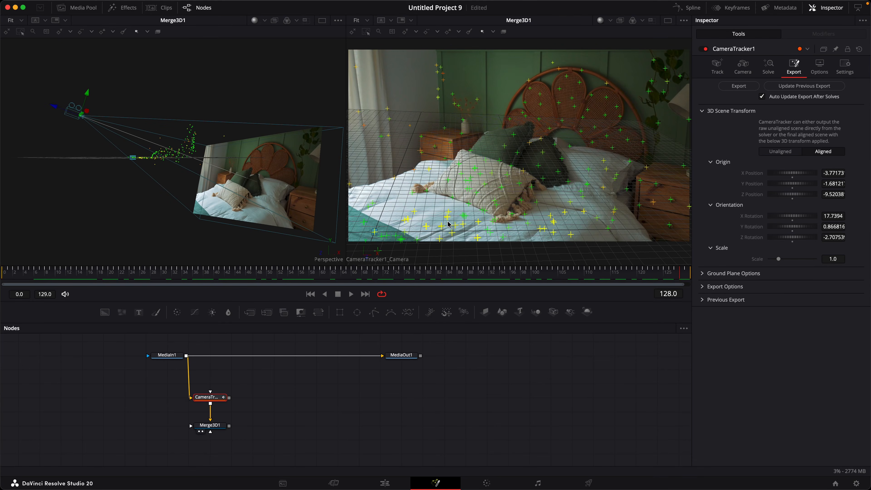
Add a Shape3D cube connected to Merge3D1 and set its Y translation to 0.5
left_click_drag(502, 312, 194, 427)
left_click(772, 87)
left_click(769, 108)
left_click_drag(784, 106, 792, 109)
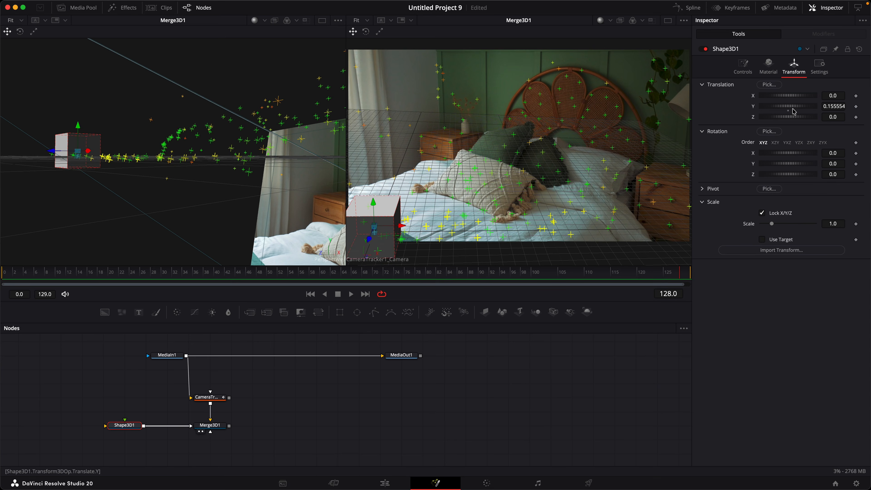
left_click(834, 106)
type(".5")
key("Tab")
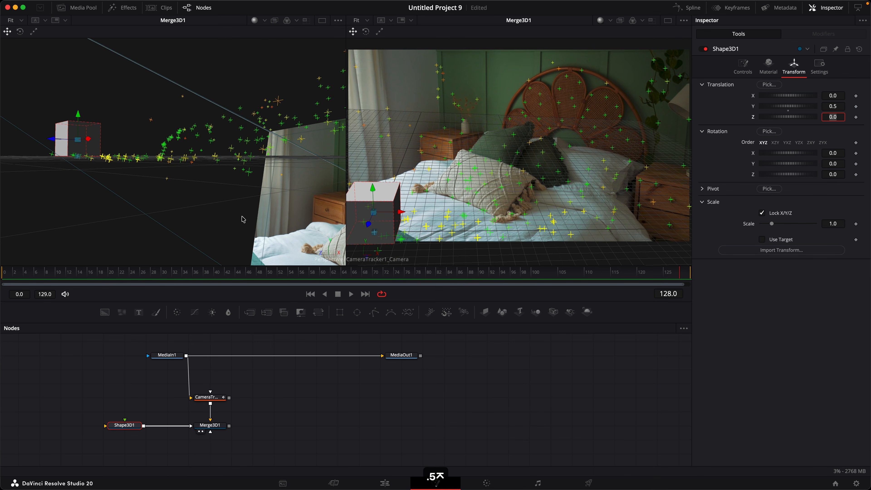
Slide the cube along X to about 2.06 and check how it sits on the bed while scrubbing to the last frame
left_click_drag(400, 216, 490, 217)
left_click_drag(599, 276, 687, 267)
left_click_drag(148, 208, 114, 250)
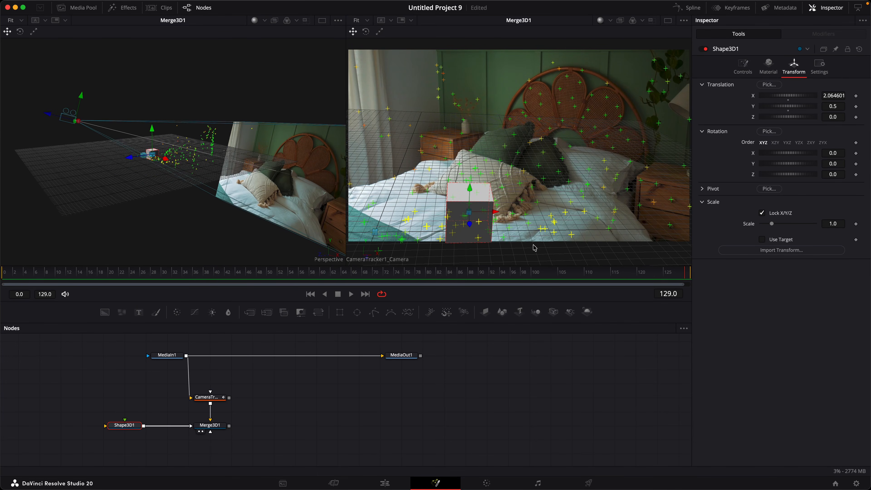
Delete the Shape3D1 test cube node
left_click_drag(155, 409, 103, 461)
key("BackSpace")
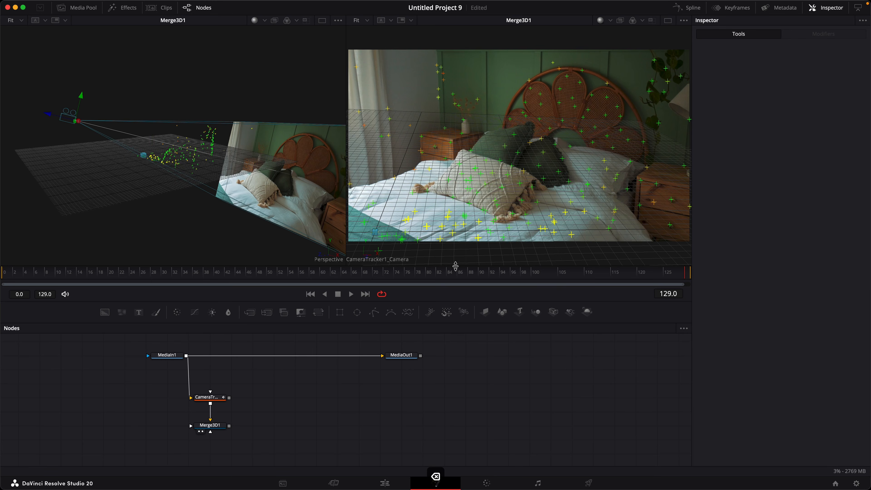
Return CameraTracker1's scene transform to Unaligned and set the orientation's selection type to YZ plane [NYI]
mouse_move(510, 168)
left_click(209, 425)
left_click(209, 397)
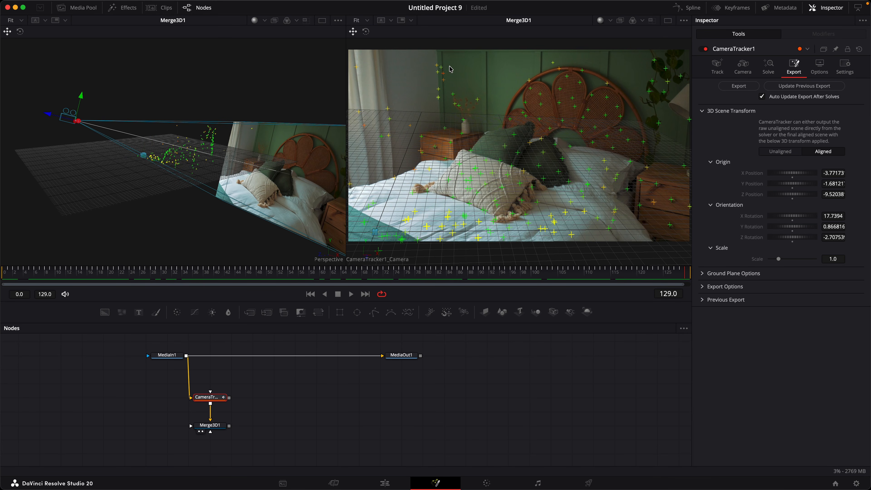
left_click_drag(246, 178, 280, 161)
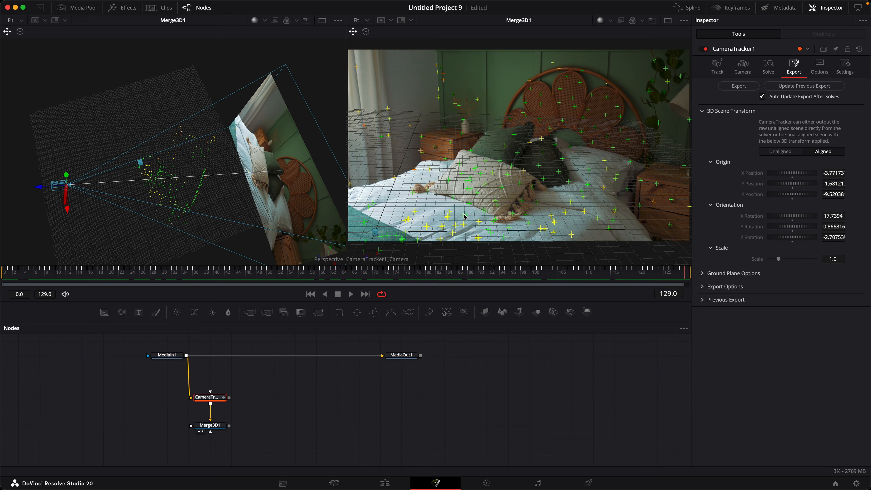
left_click(781, 152)
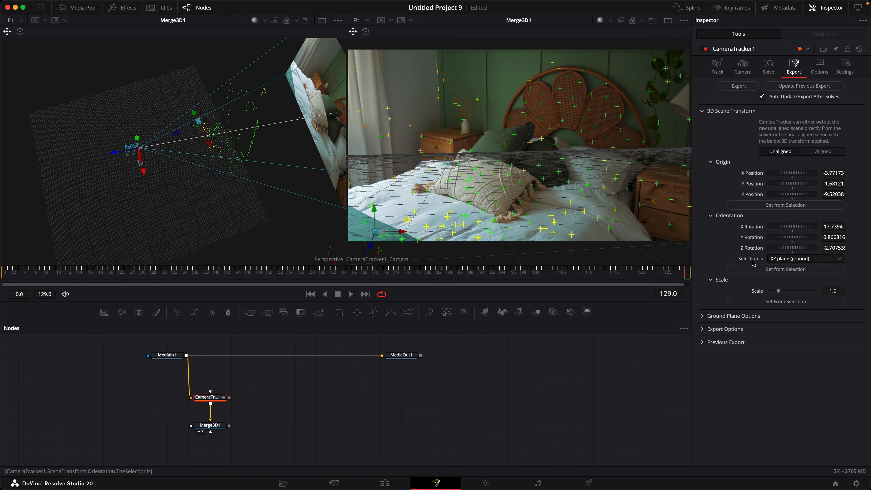
left_click(795, 261)
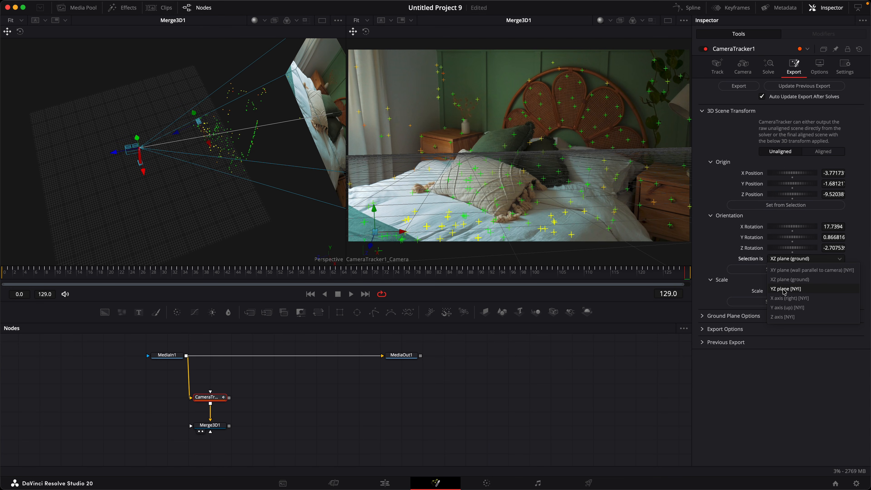
left_click(785, 289)
Examine the headboard wall's tracking points in the perspective view of the unaligned scene
mouse_move(540, 89)
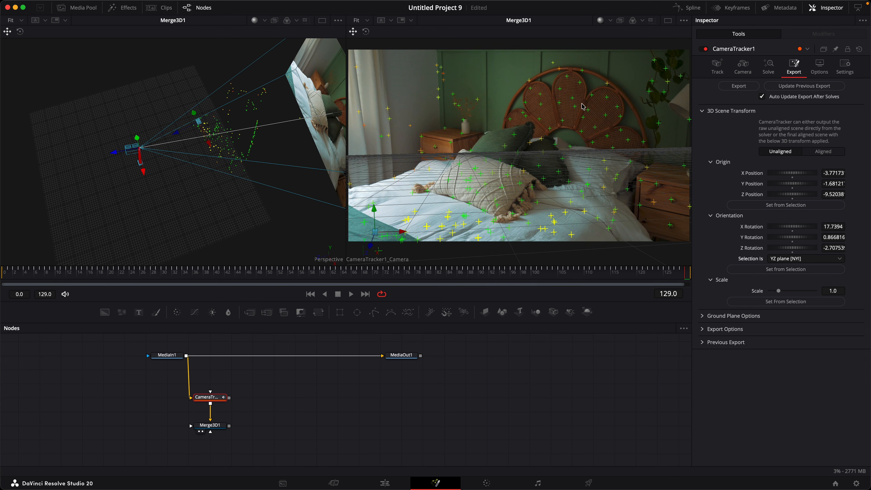
mouse_move(301, 187)
left_mouse_down()
mouse_move(301, 171)
mouse_move(292, 189)
mouse_move(288, 178)
left_mouse_up()
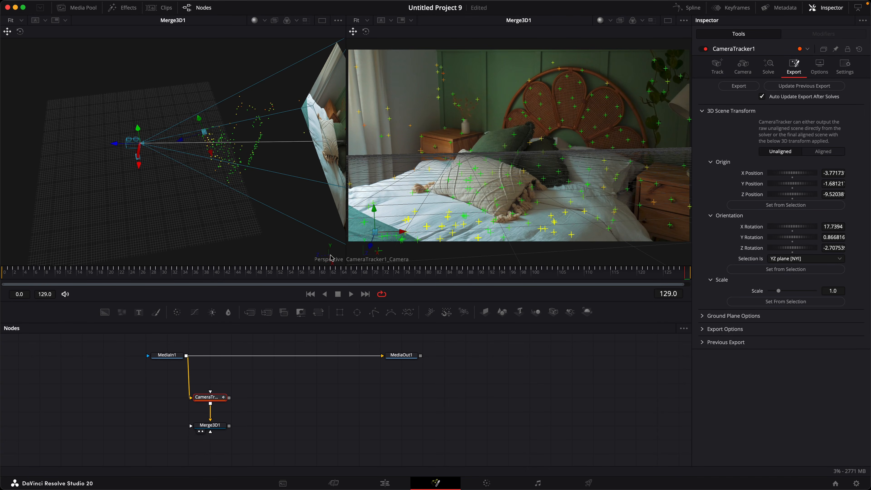
left_click_drag(271, 201, 340, 258)
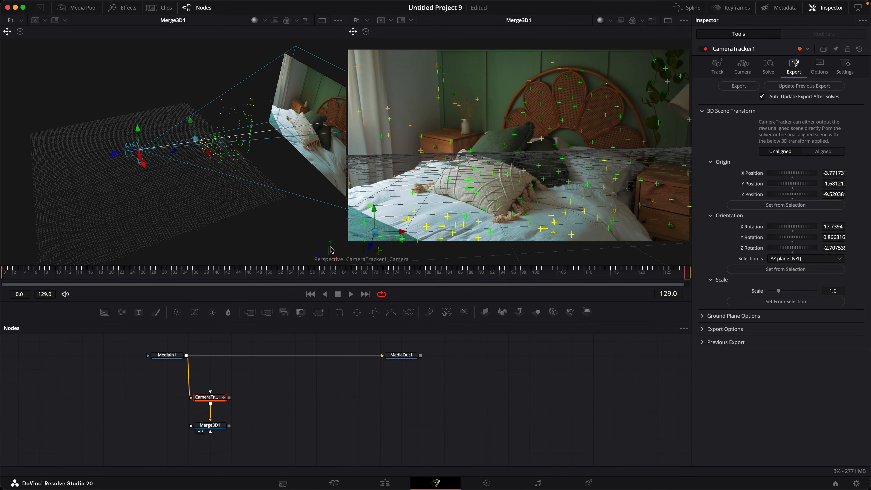
Select the headboard's tracking points, set the scene orientation from them as a YZ plane, and inspect the Aligned result
left_click_drag(329, 225, 289, 264)
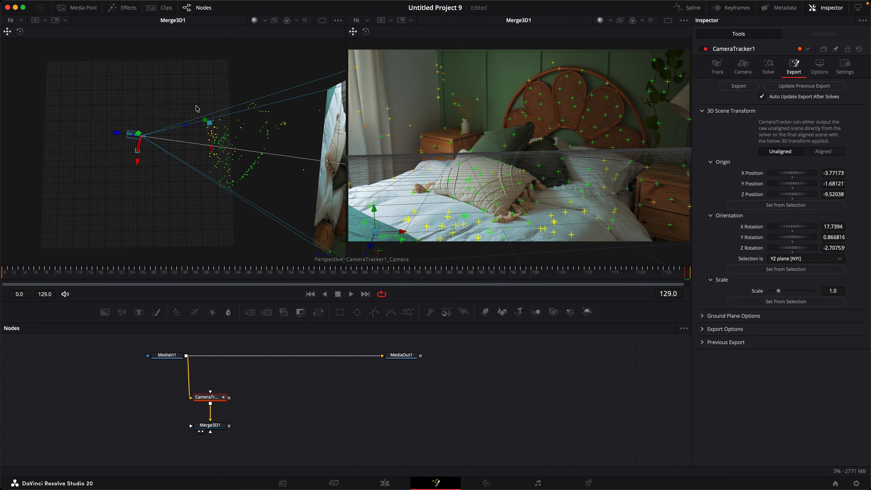
left_click(185, 59)
left_click_drag(625, 89, 519, 135)
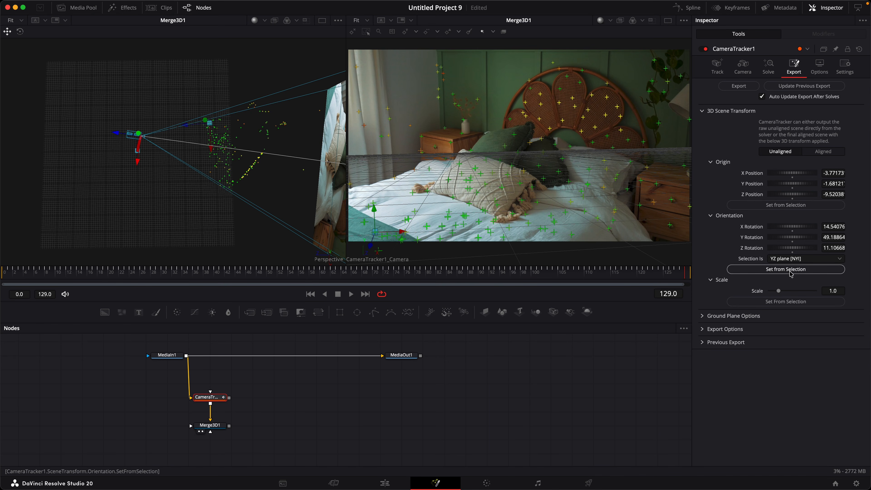
left_click(830, 156)
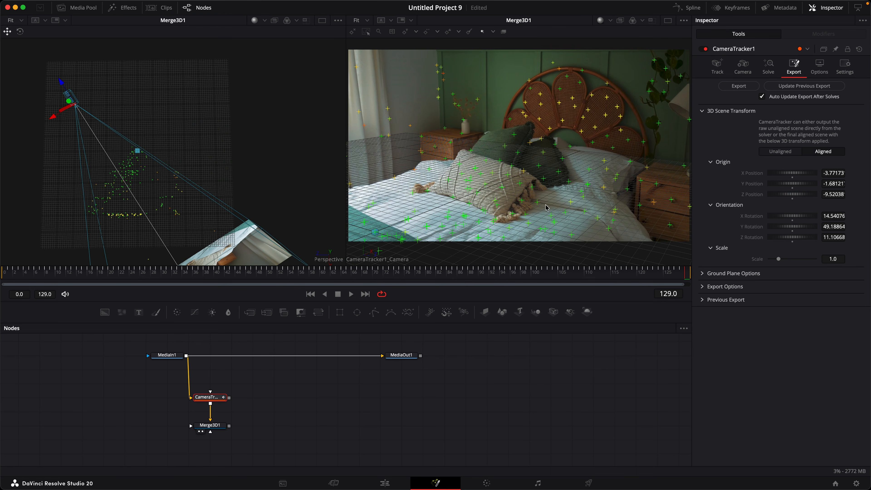
left_click_drag(166, 234, 227, 201)
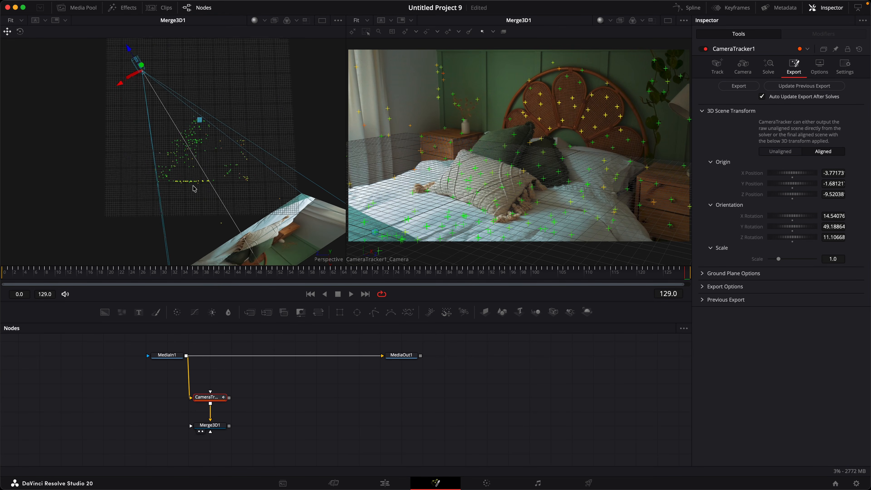
left_click_drag(194, 236, 229, 202)
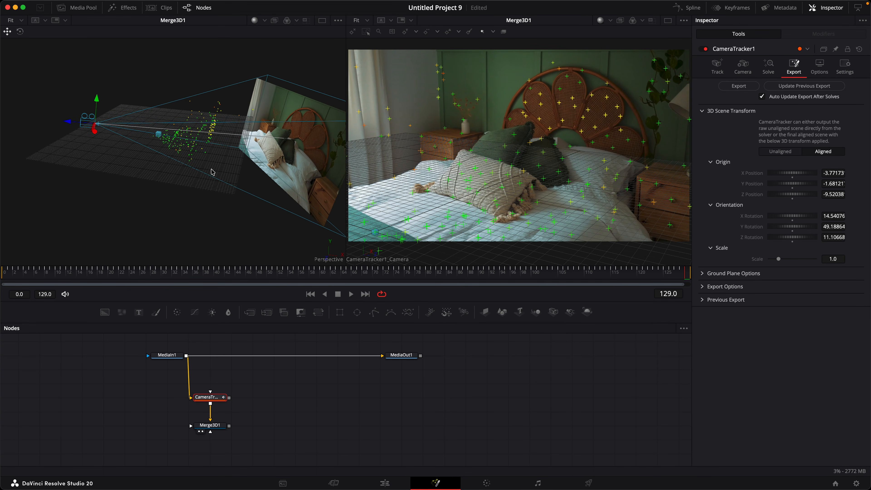
left_click_drag(212, 172, 306, 150)
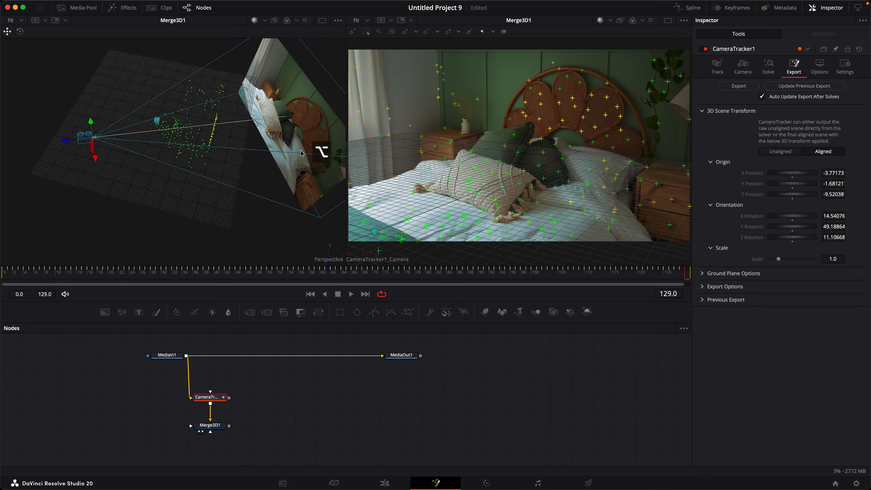
Reset the transform to Unaligned, set the orientation from the selected points as XY plane (wall parallel to camera) [NYI], and inspect it Aligned
left_click(780, 154)
left_click(789, 259)
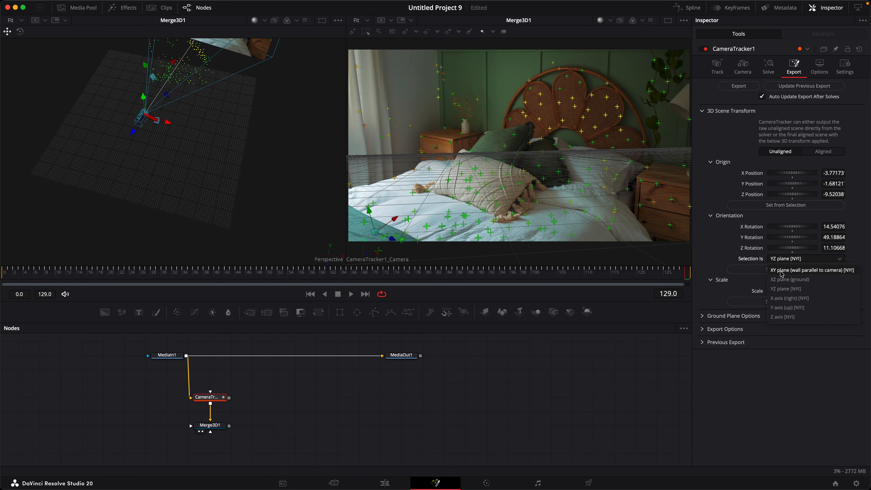
left_click(782, 273)
left_click_drag(219, 179, 220, 198)
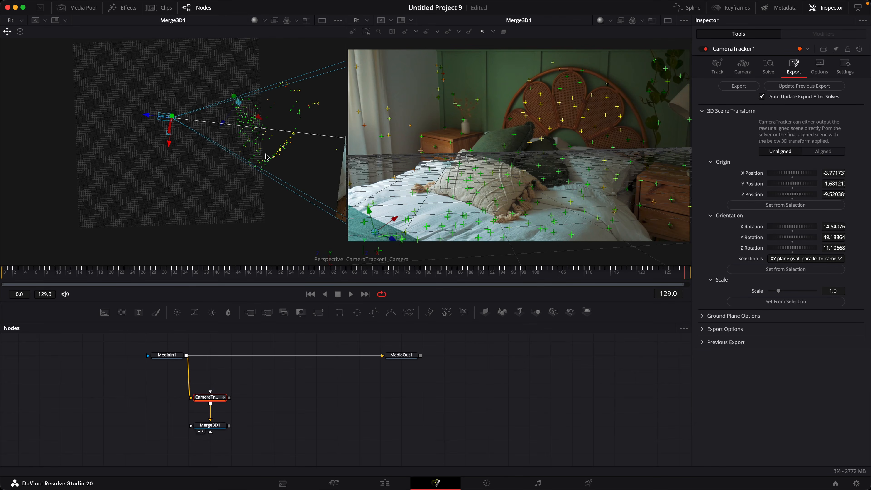
left_click(803, 269)
left_click(824, 152)
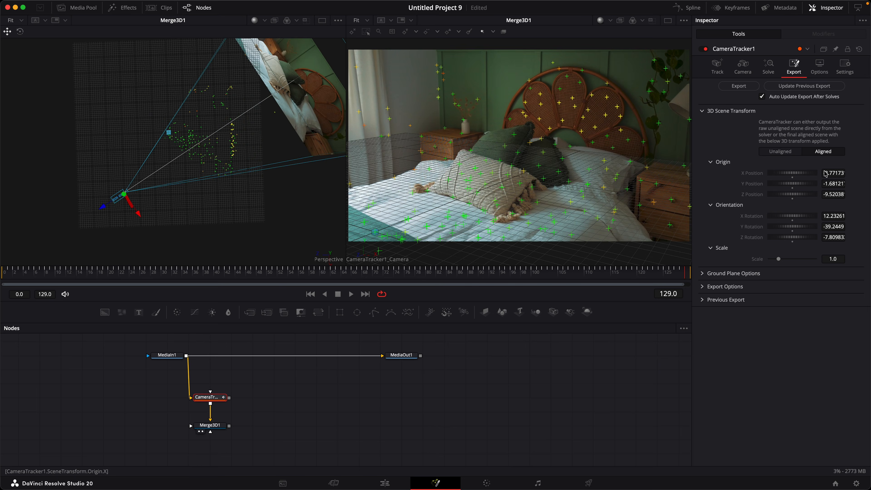
mouse_move(262, 155)
left_mouse_down()
mouse_move(226, 147)
mouse_move(229, 111)
mouse_move(222, 111)
left_mouse_up()
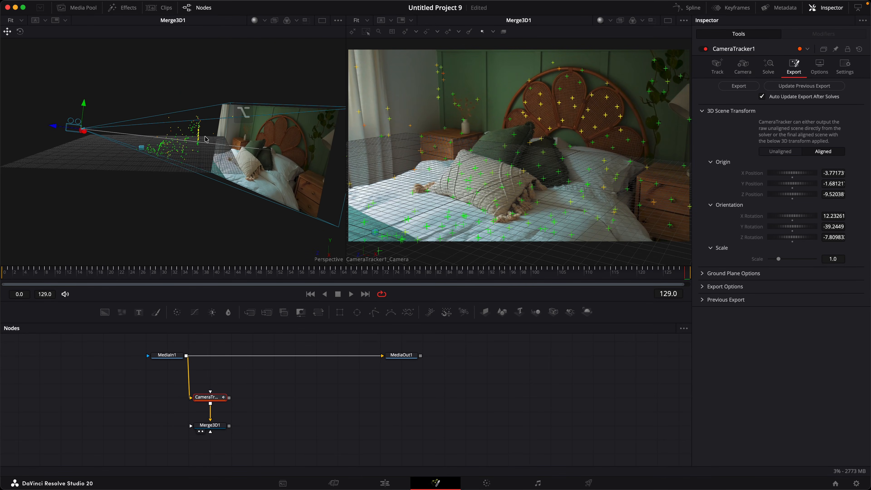
left_click_drag(257, 171, 258, 208, "alt")
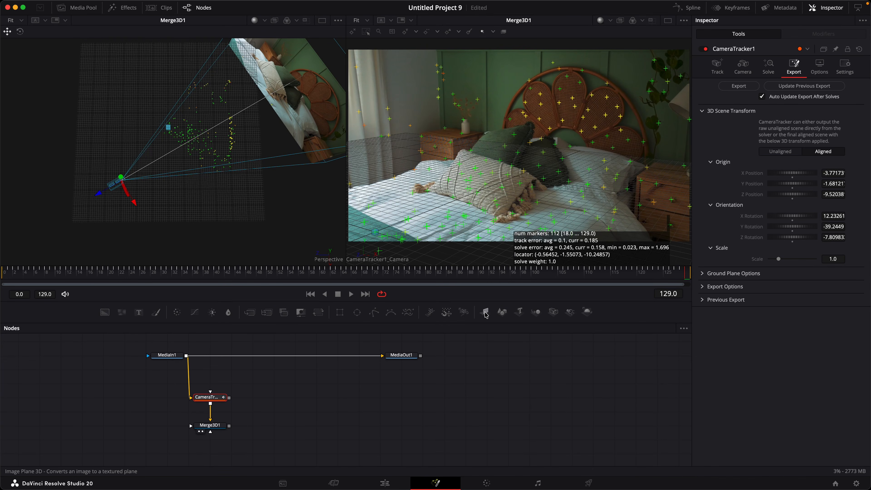
Add a Shape3D plane connected to Merge3D1 and move it onto the green wall beside the headboard
left_click_drag(485, 311, 337, 404)
key("BackSpace")
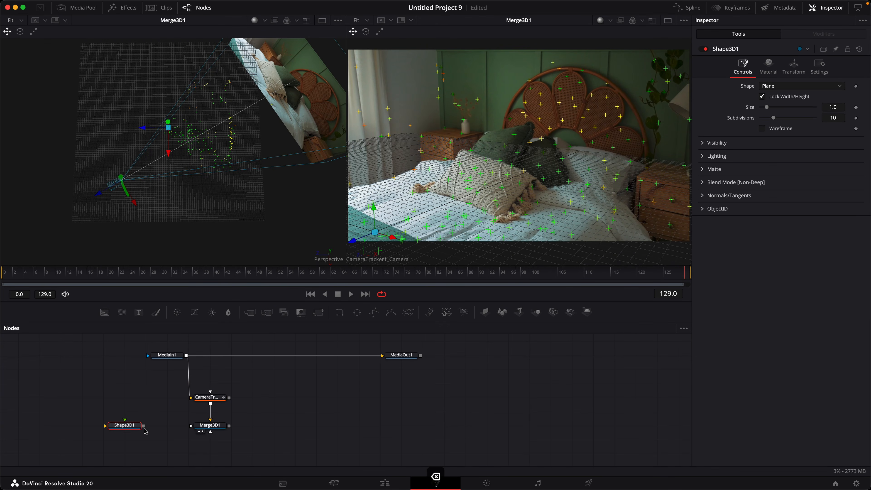
left_click_drag(144, 426, 191, 426)
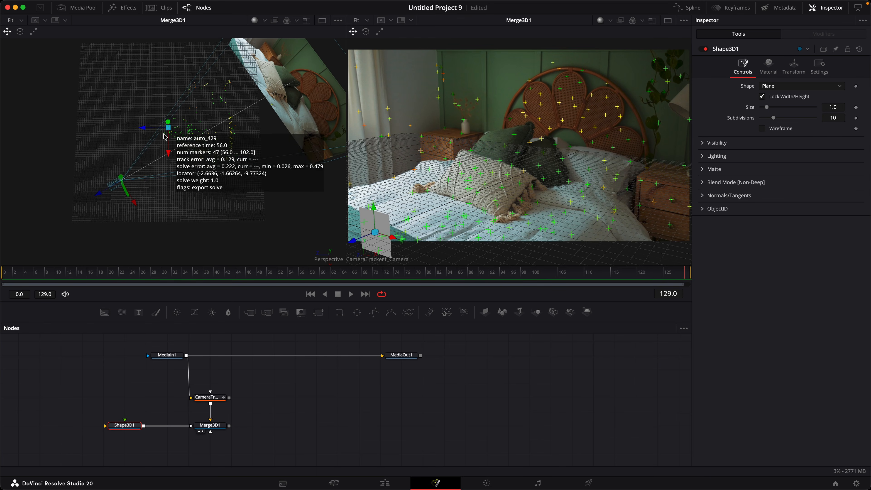
left_click_drag(143, 129, 241, 124)
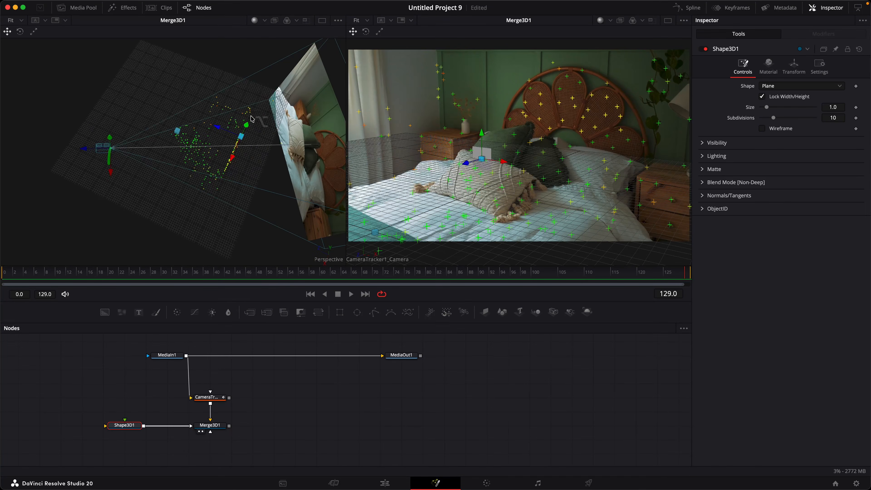
left_click_drag(480, 137, 479, 48)
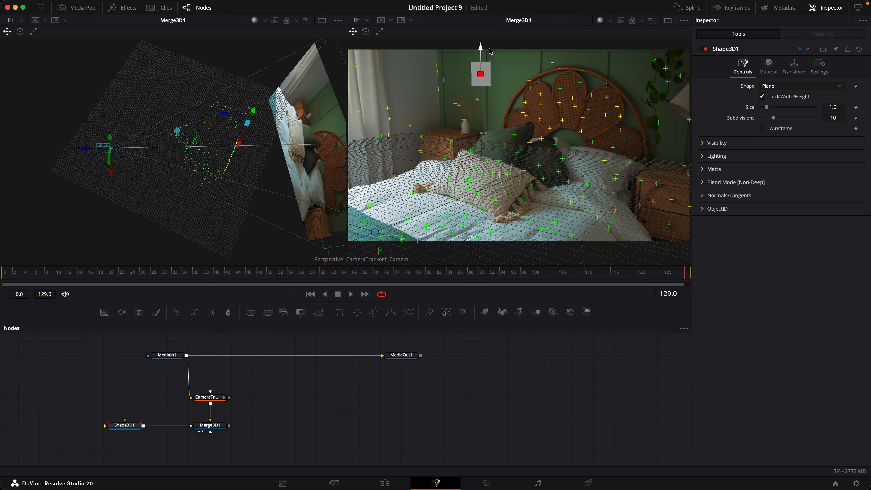
left_click_drag(505, 76, 534, 76)
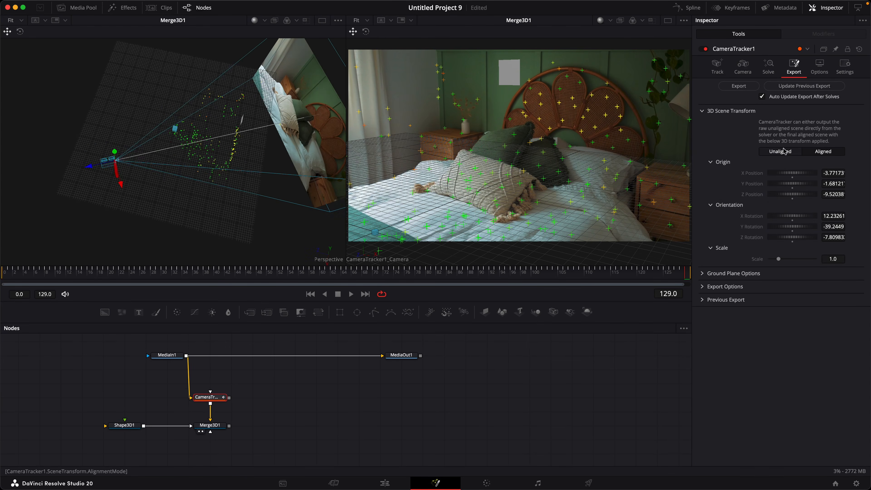
Switch CameraTracker1's scene transform to Unaligned and compare the plane with the wall's tracking points
left_click(781, 152)
left_click_drag(210, 209, 229, 213)
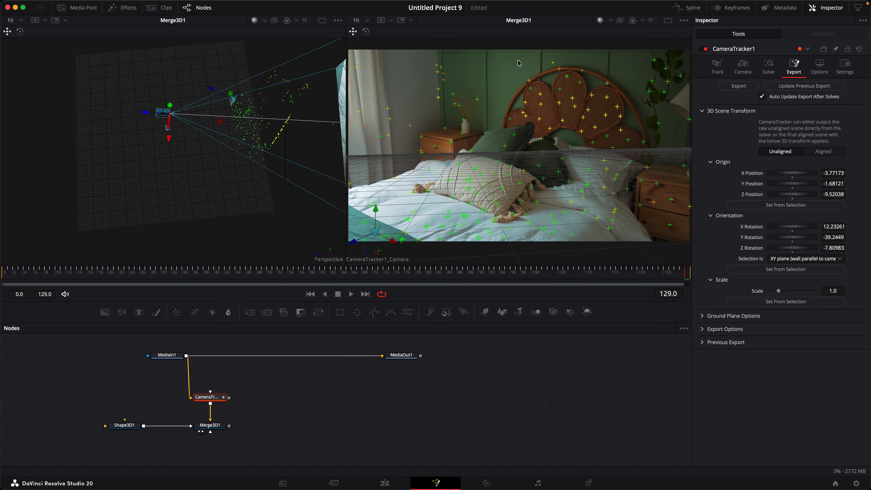
left_click_drag(246, 153, 260, 172)
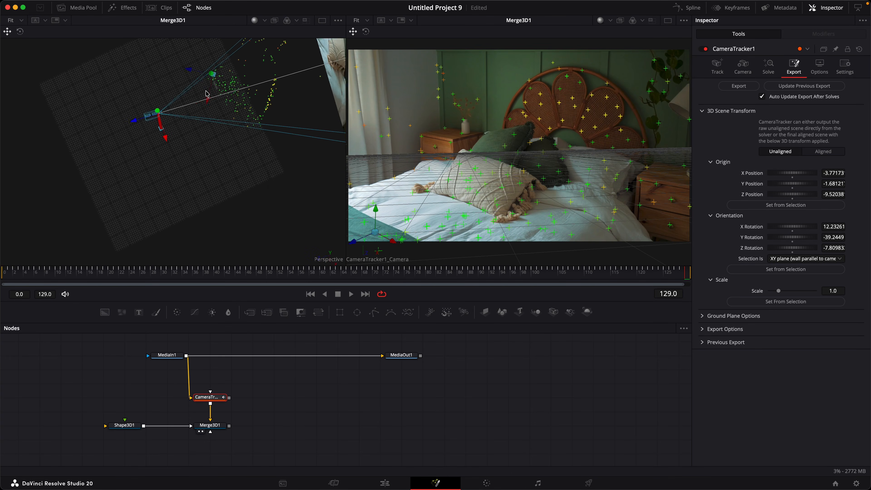
Rotate and reposition the Shape3D1 plane by hand to match the wall's tracking points in the unaligned scene
left_click(128, 429)
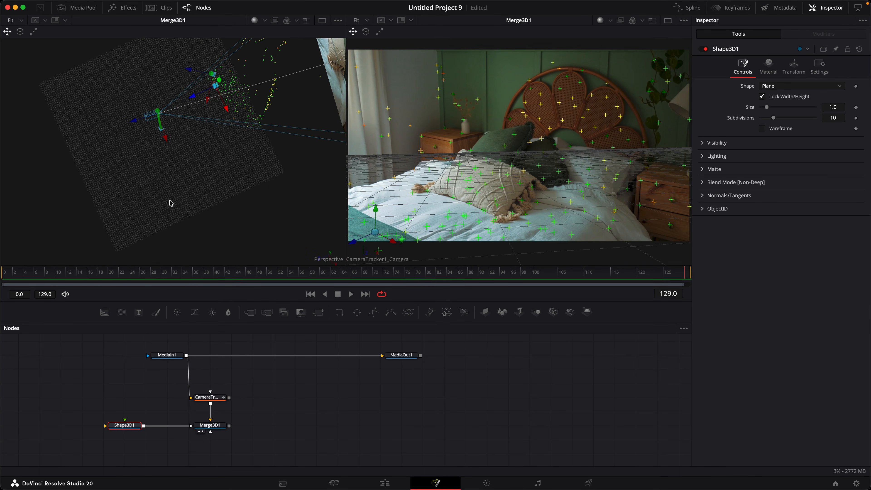
left_click_drag(193, 98, 169, 91)
left_click(22, 32)
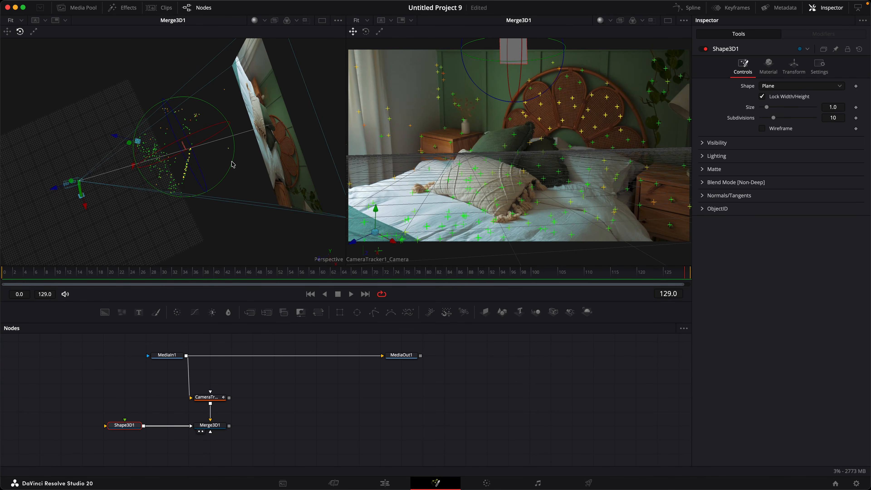
left_click_drag(231, 162, 196, 193)
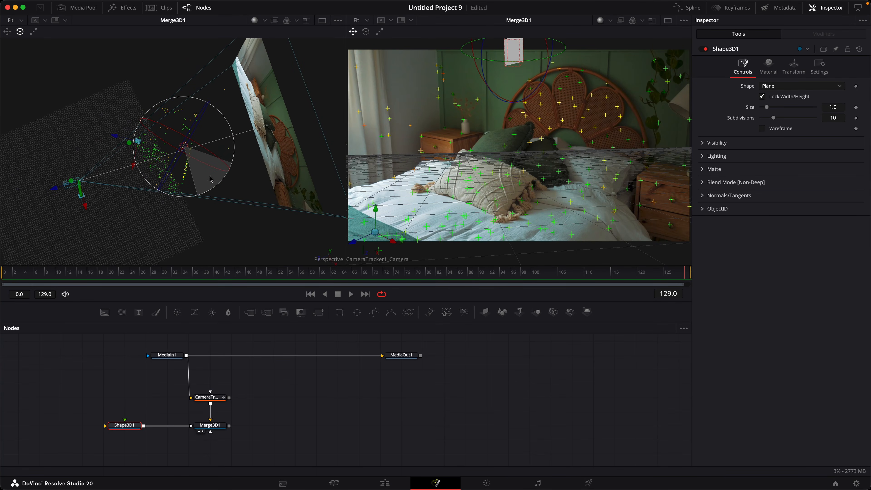
left_click_drag(248, 131, 295, 134)
left_click(7, 32)
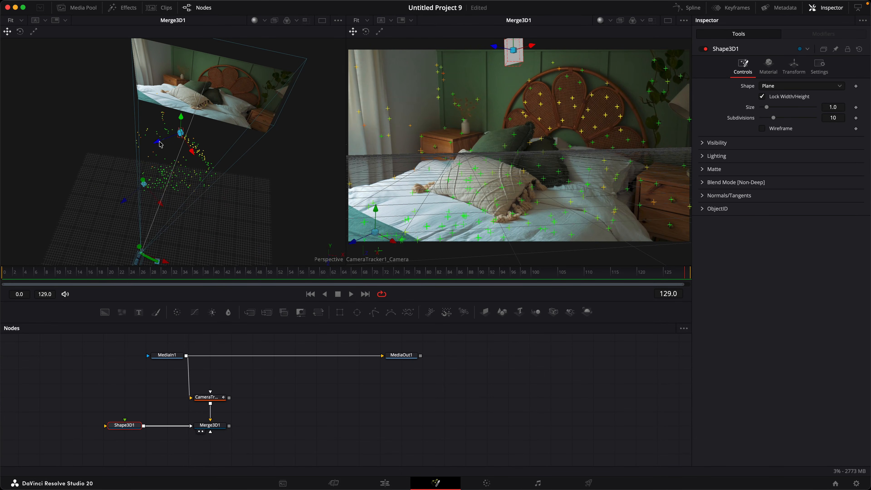
left_click_drag(160, 142, 166, 137)
mouse_move(196, 141)
left_mouse_down()
mouse_move(224, 164)
mouse_move(195, 160)
mouse_move(195, 151)
left_mouse_up()
left_click_drag(219, 123, 240, 126)
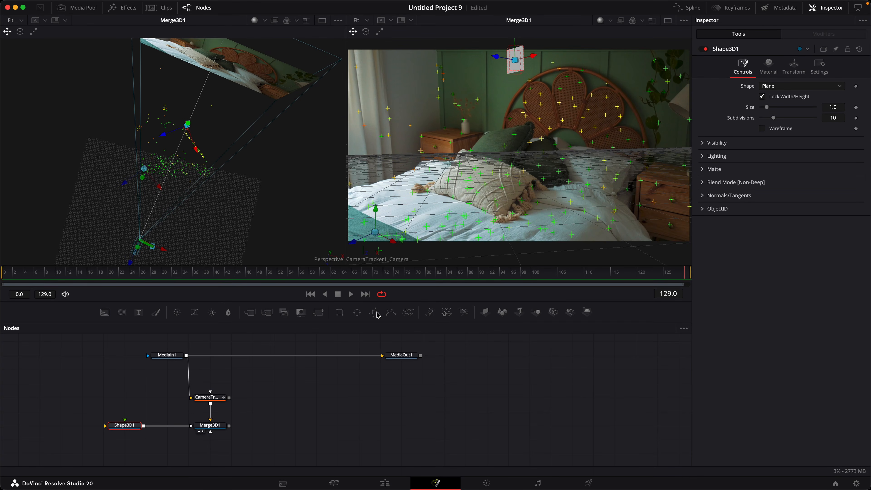
Return CameraTracker1's scene transform to Aligned and delete the Shape3D1 plane node
left_click(210, 397)
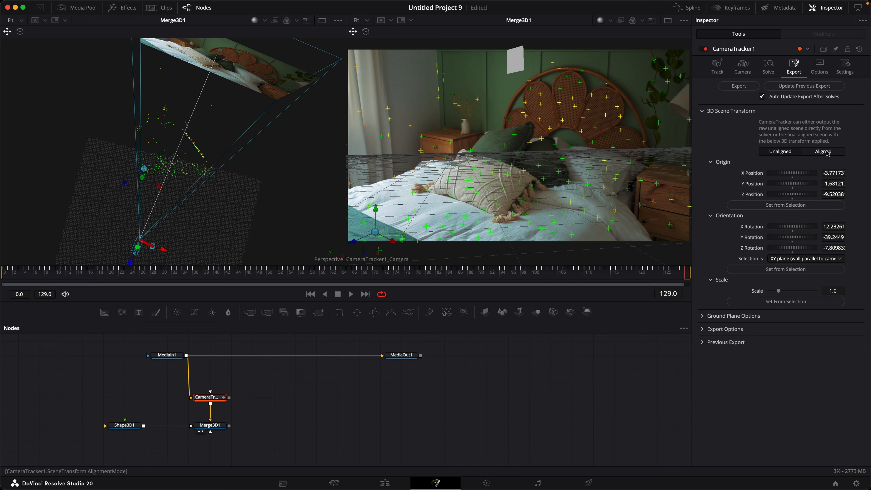
left_click(823, 151)
left_click_drag(236, 228, 144, 167)
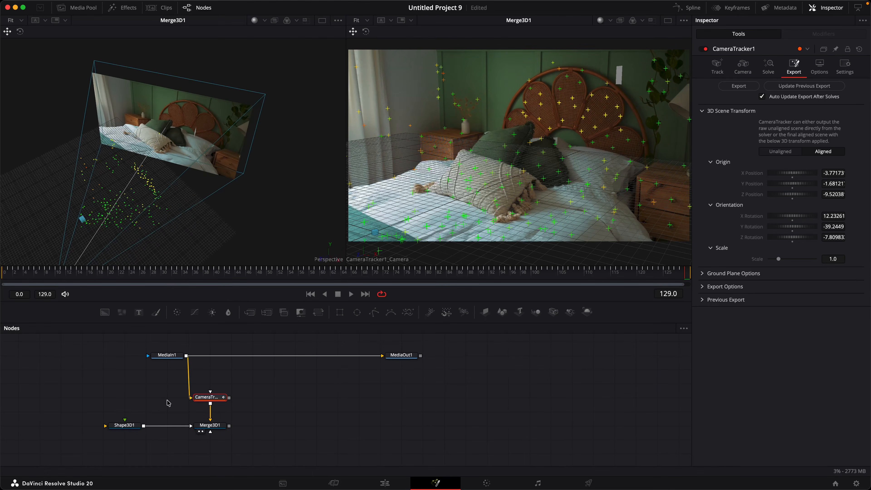
left_click(183, 426)
left_click(133, 426)
key("BackSpace")
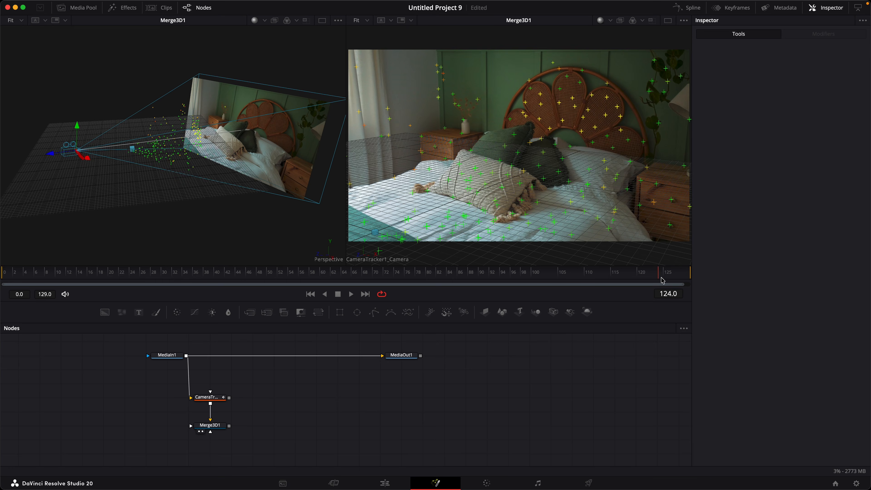
Scrub back to frame 18 and forward to frame 123 to check the aligned grid against the footage
left_click_drag(662, 281, 98, 283)
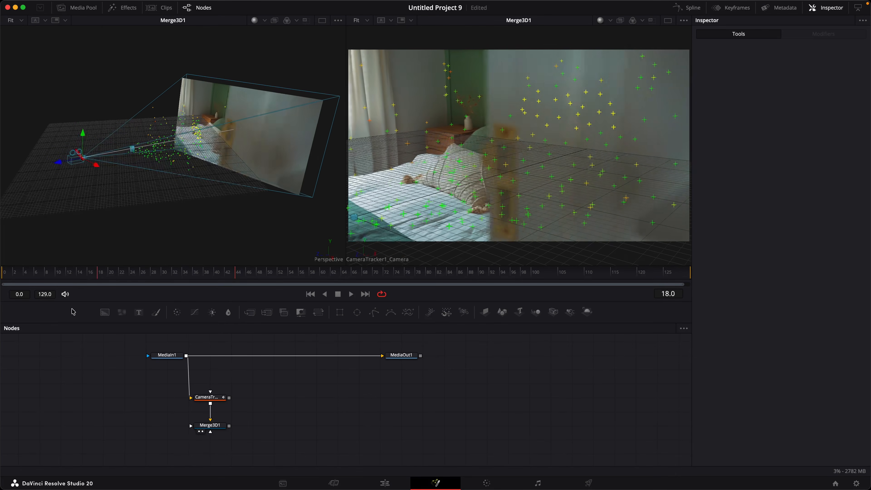
left_click_drag(73, 312, 651, 280)
Switch the perspective viewer to the Front camera and select the bed's tracking points to examine how level they lie
right_click(173, 205)
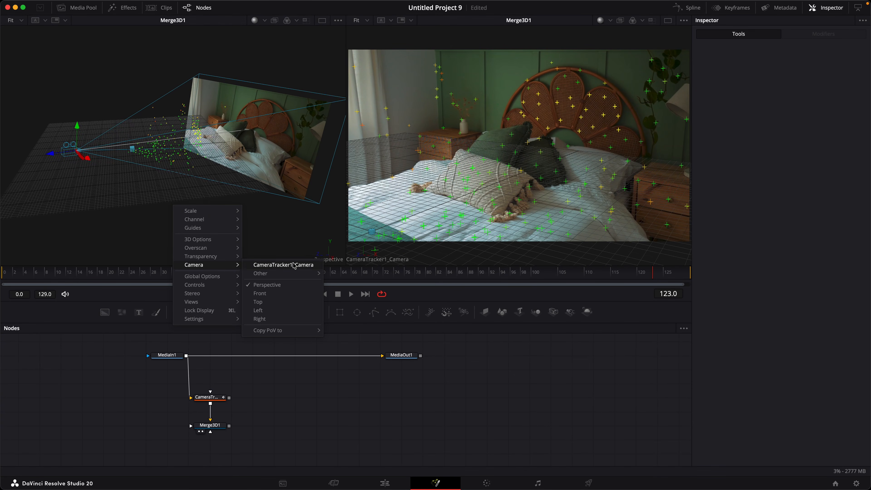
left_click(293, 294)
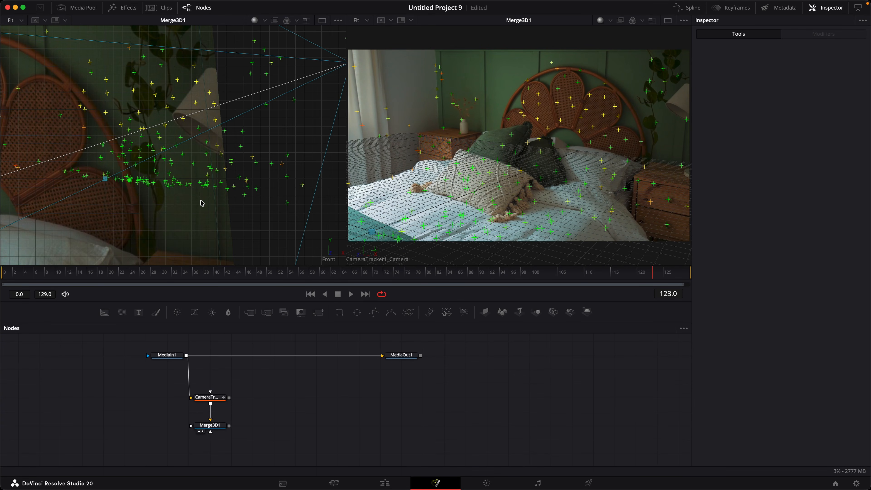
left_click_drag(202, 203, 215, 213)
scroll(222, 223, "down", 3)
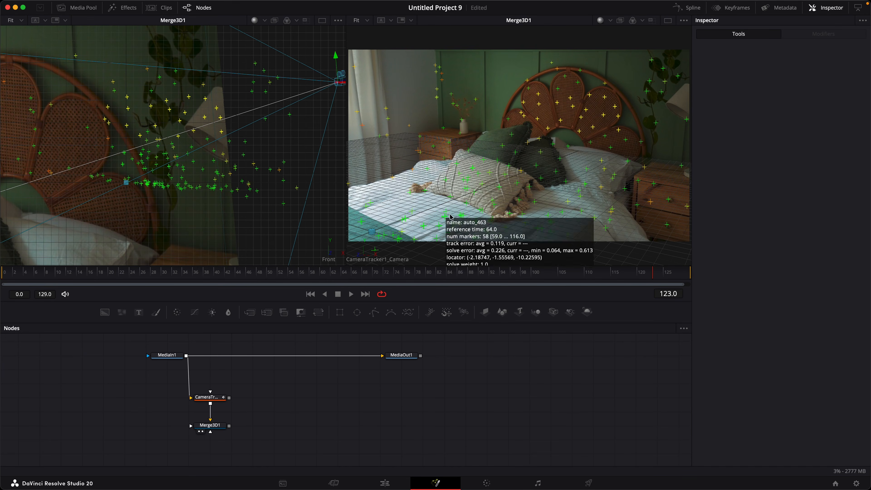
left_click_drag(474, 209, 525, 241)
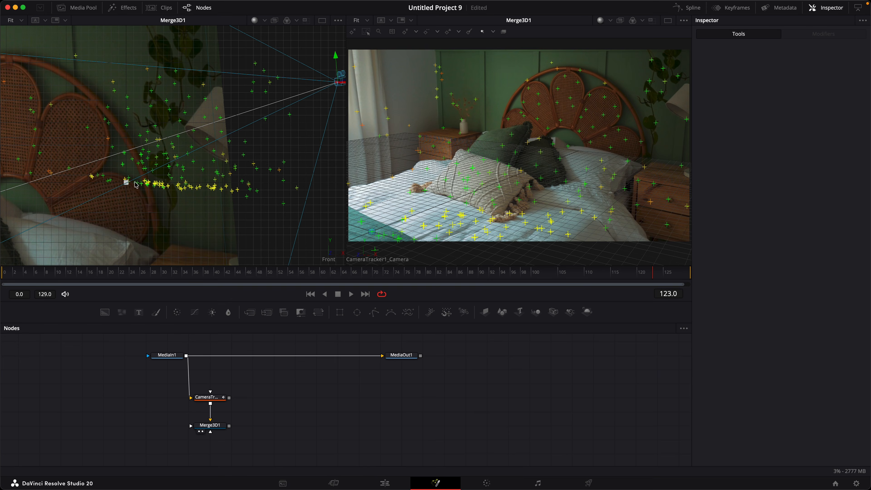
mouse_move(223, 190)
mouse_move(138, 186)
Spread out the node graph by moving MediaOut1 and MediaIn1 farther apart
left_click_drag(401, 356, 508, 362)
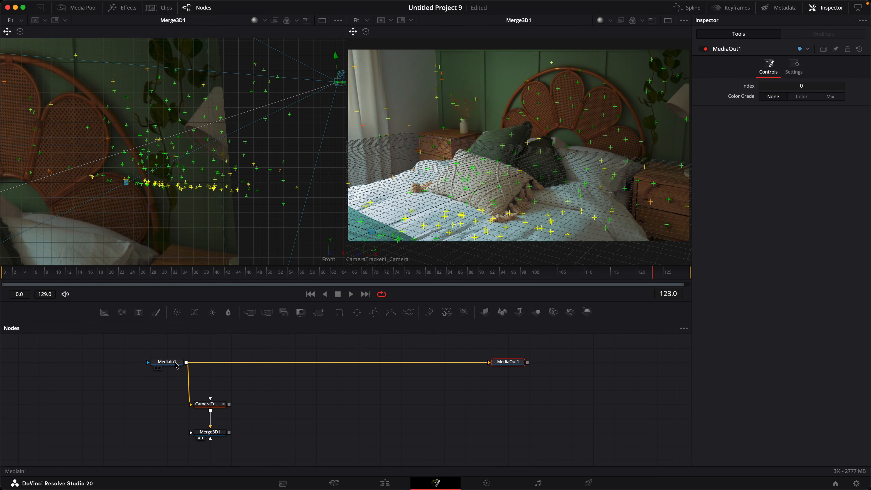
left_click_drag(175, 363, 153, 363)
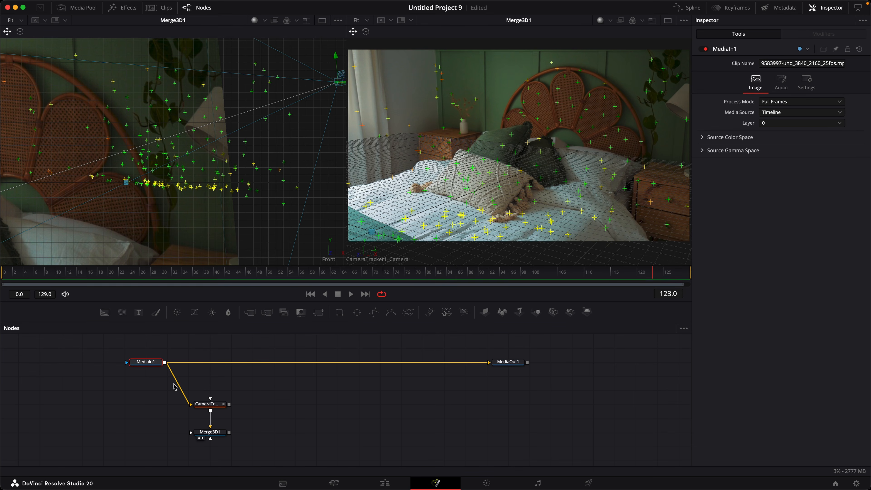
left_click(271, 415)
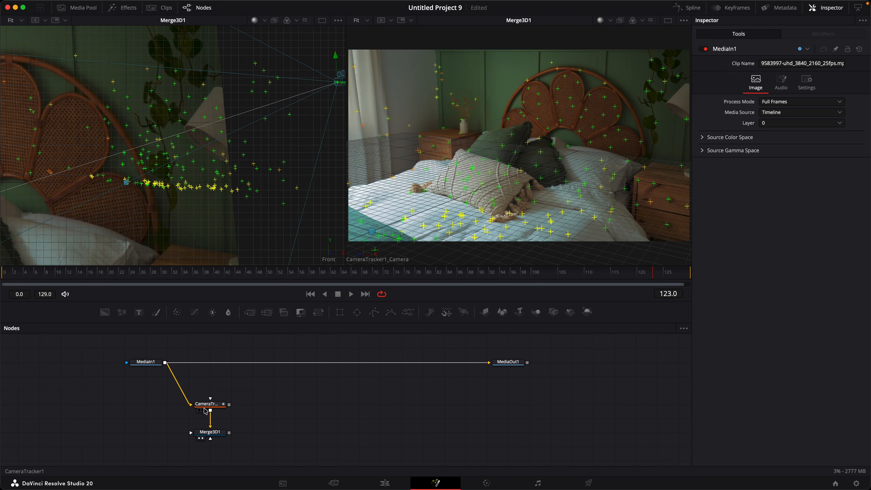
scroll(187, 219, "down", 5)
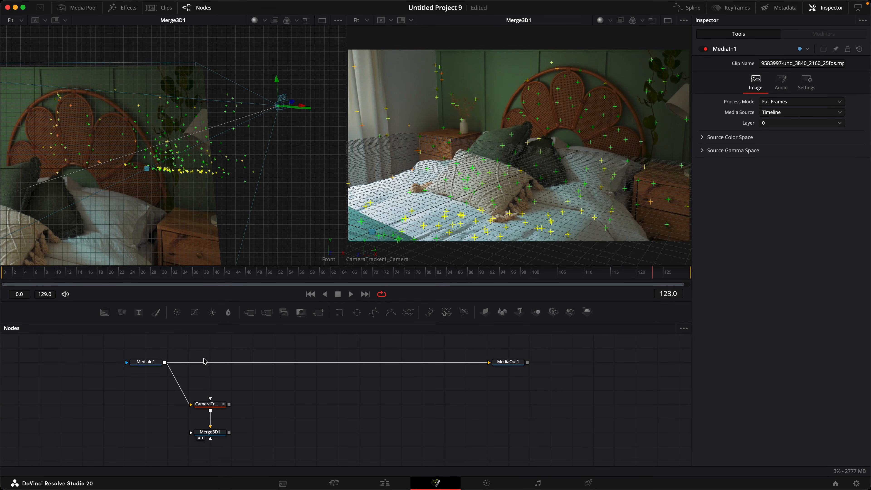
Try fine-tuning CameraTracker1's unaligned Z Rotation to about -8.51, comparing the Unaligned and Aligned scene transforms
left_click(216, 407)
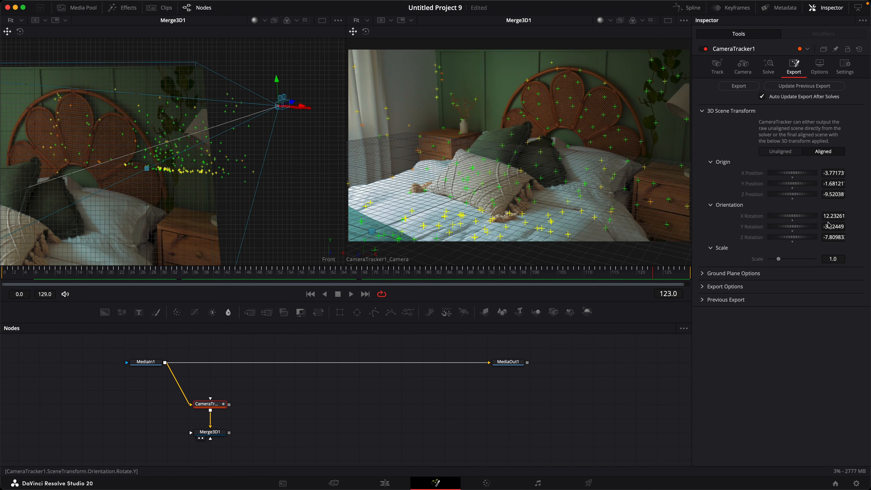
left_click_drag(836, 225, 772, 227)
left_click(781, 153)
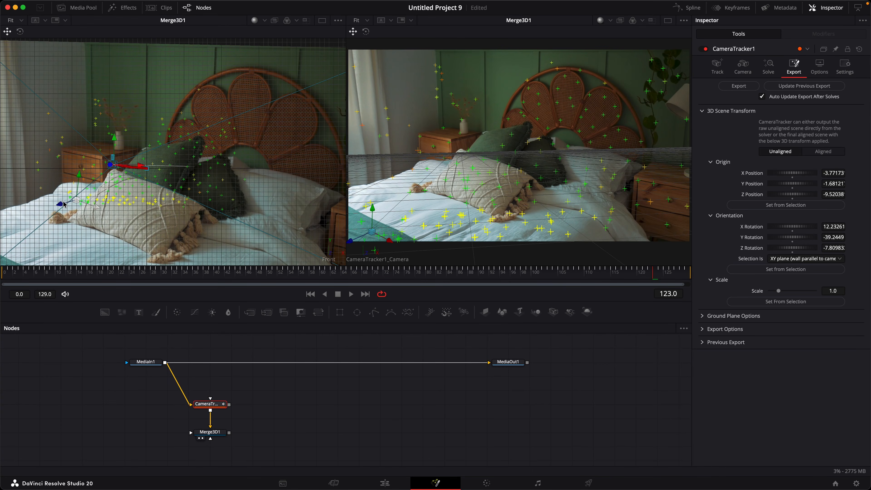
left_click(830, 248)
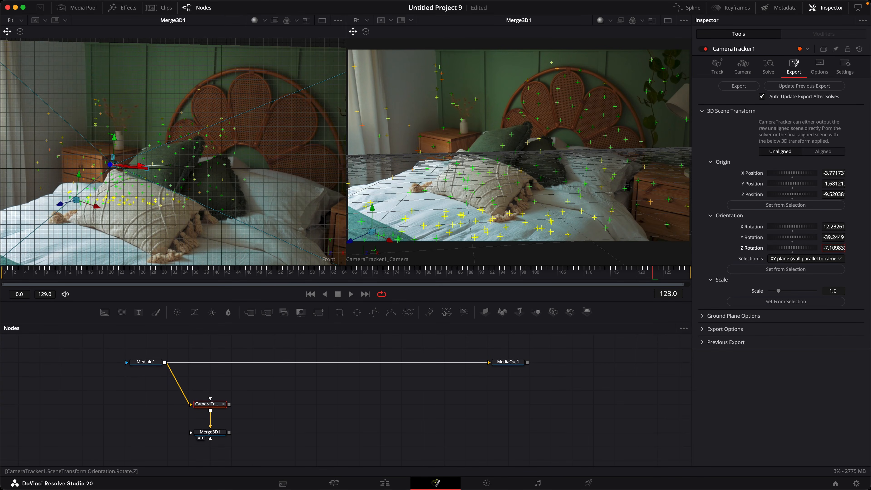
left_click_drag(831, 248, 826, 248)
left_click(823, 153)
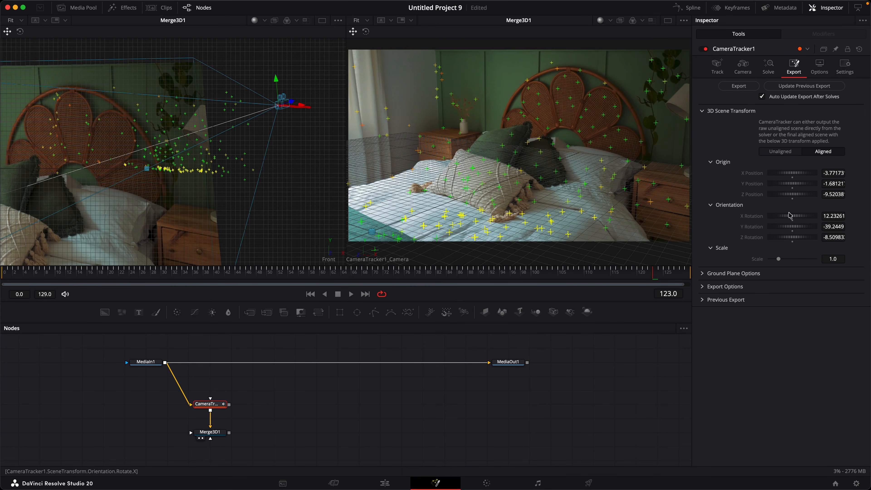
left_click(781, 153)
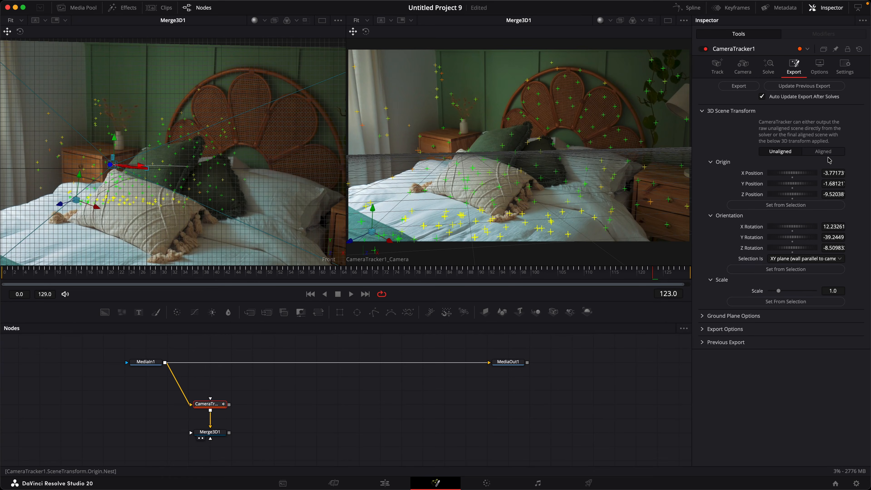
Undo the Z Rotation changes on CameraTracker1 and return its scene transform to Aligned
key("super+z")
key("super+z")
key("super+z")
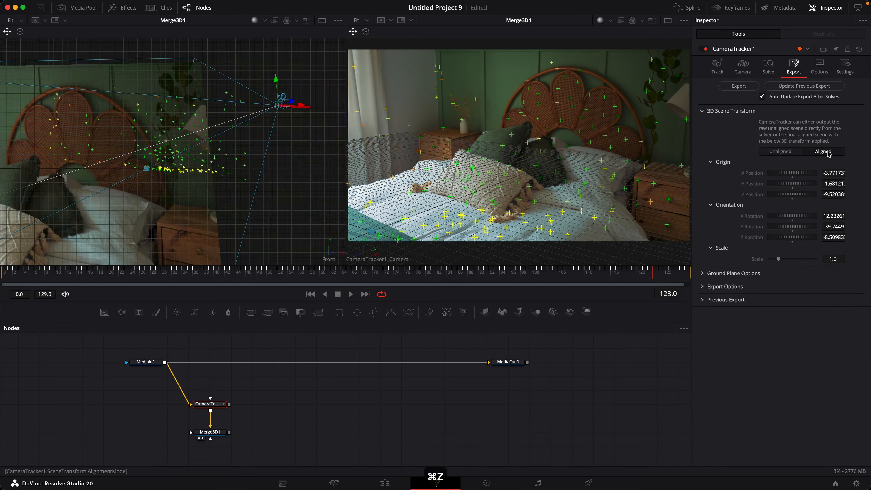
left_click(831, 153)
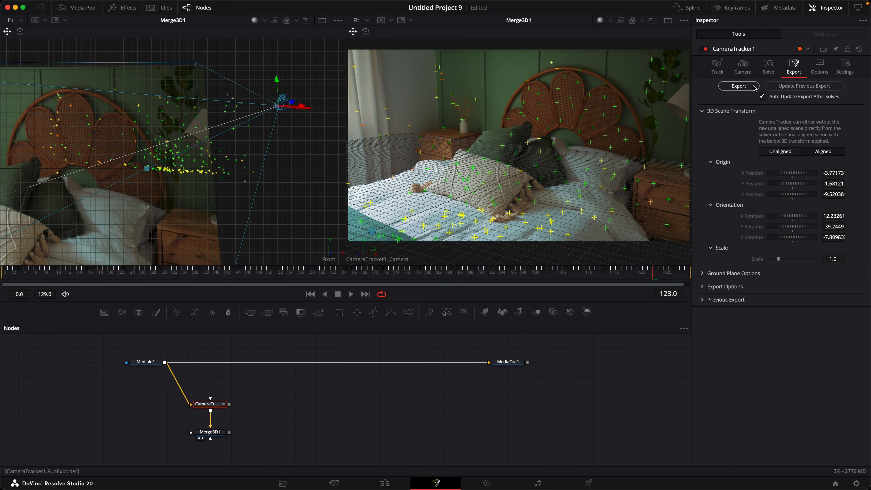
Export CameraTracker1's scene, insert the exported nodes between MediaIn1 and MediaOut1, and space them out along the line
left_click_drag(430, 406, 392, 370)
left_click_drag(508, 362, 593, 362)
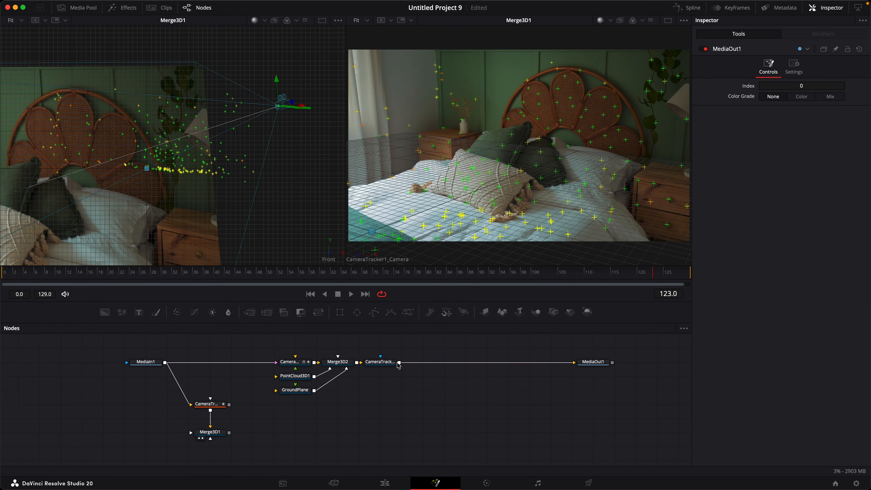
left_click_drag(390, 369, 539, 369)
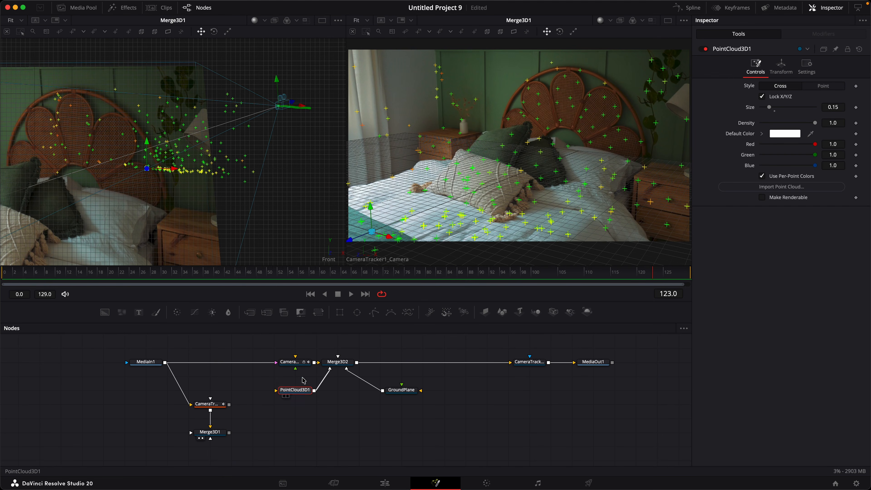
left_click_drag(286, 364, 244, 364)
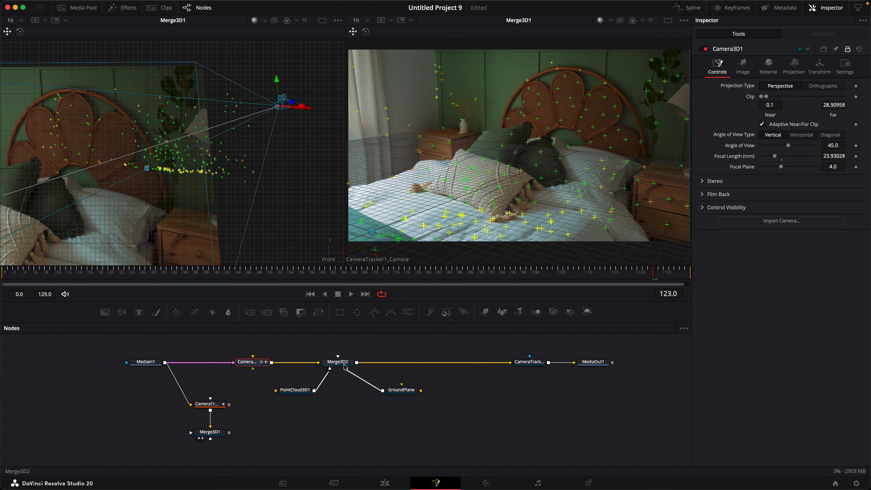
Add a Transform 3D node after Merge3D2, followed by a new Merge 3D node before the renderer
mouse_move(332, 365)
left_mouse_down()
mouse_move(349, 364)
mouse_move(328, 366)
left_mouse_up()
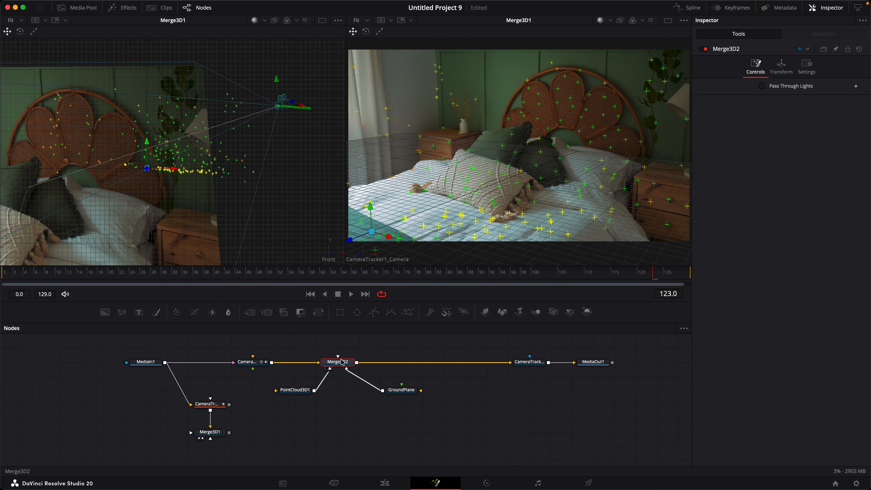
key("shift+space")
type("tra")
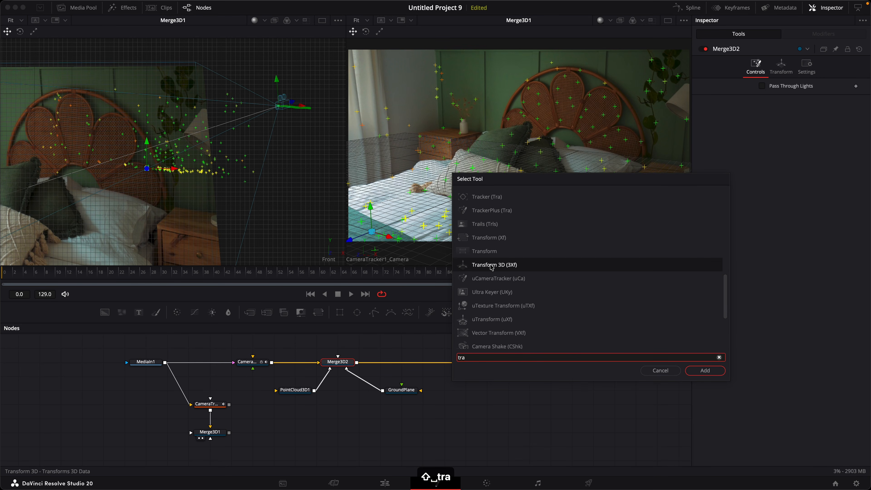
left_click(705, 370)
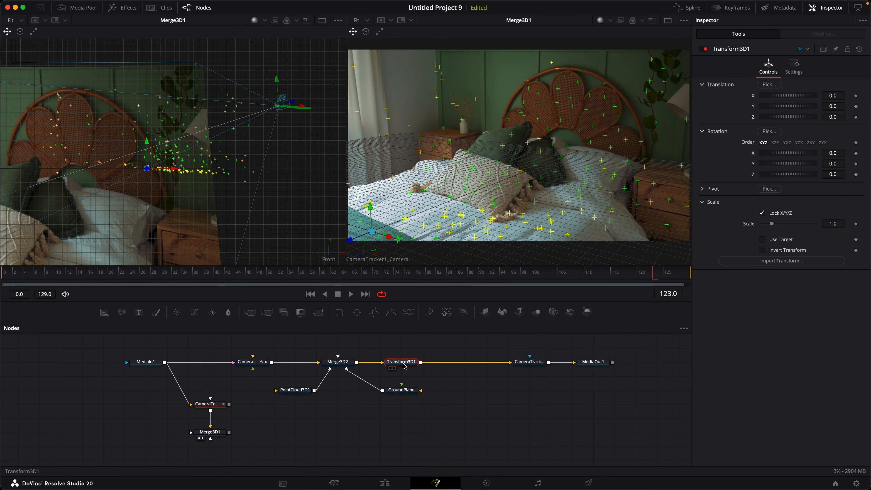
left_click(536, 311)
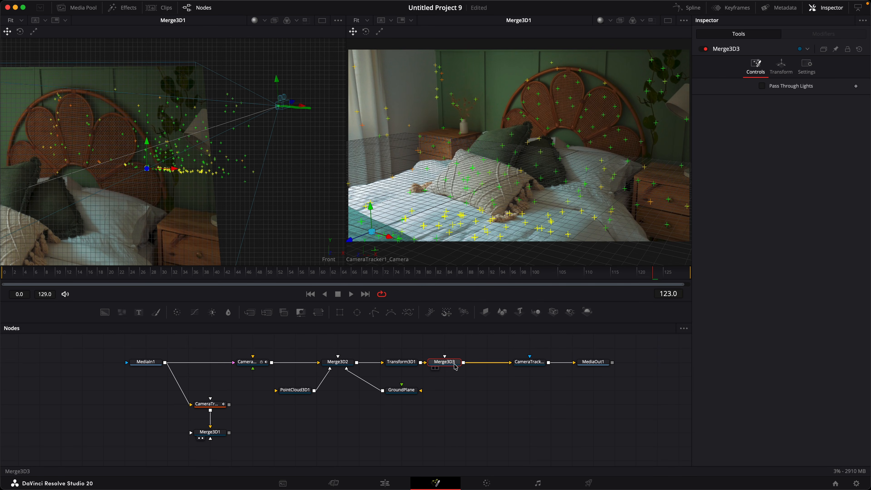
Show Merge3D3 in the second viewer through the Camera3D1 camera
key("2")
right_click(546, 228)
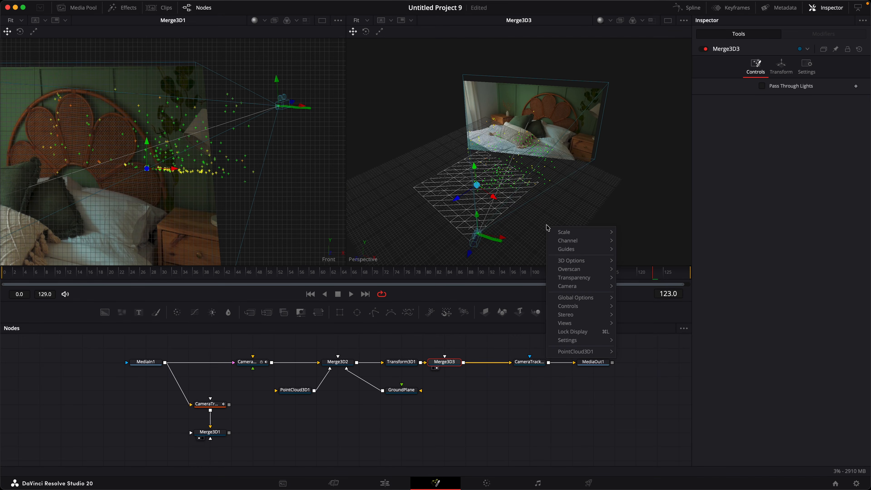
mouse_move(583, 286)
left_click(638, 287)
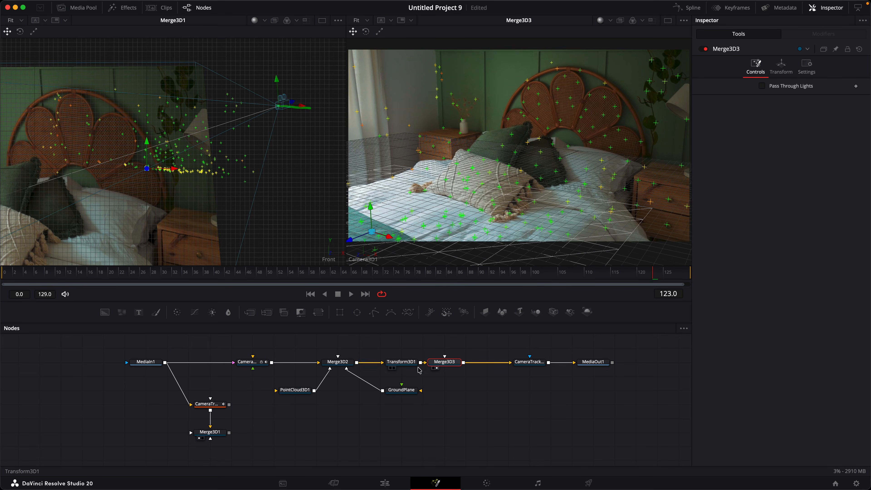
Show Merge3D3 in the first viewer from the Perspective camera, oriented to see the whole scene
key("1")
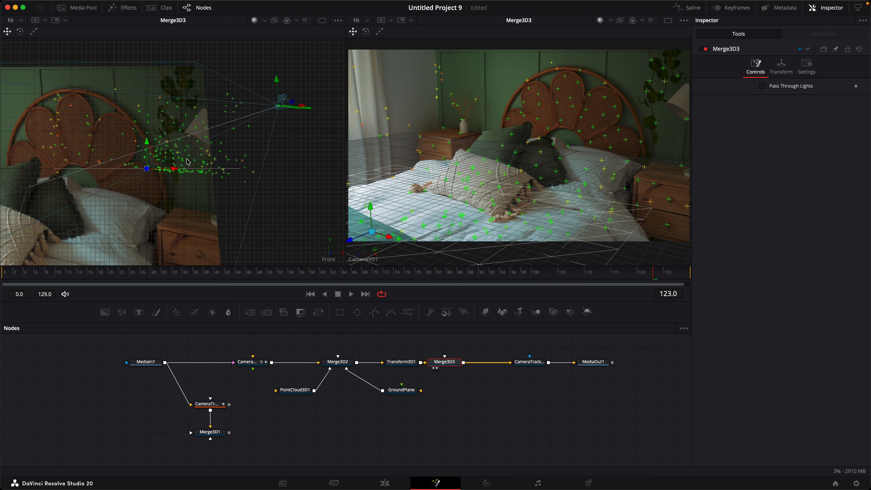
right_click(263, 205)
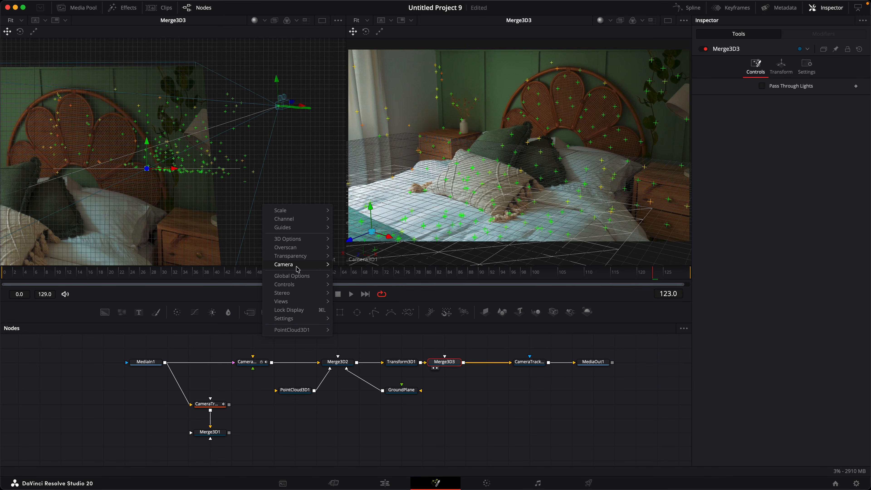
mouse_move(298, 269)
left_click(364, 288)
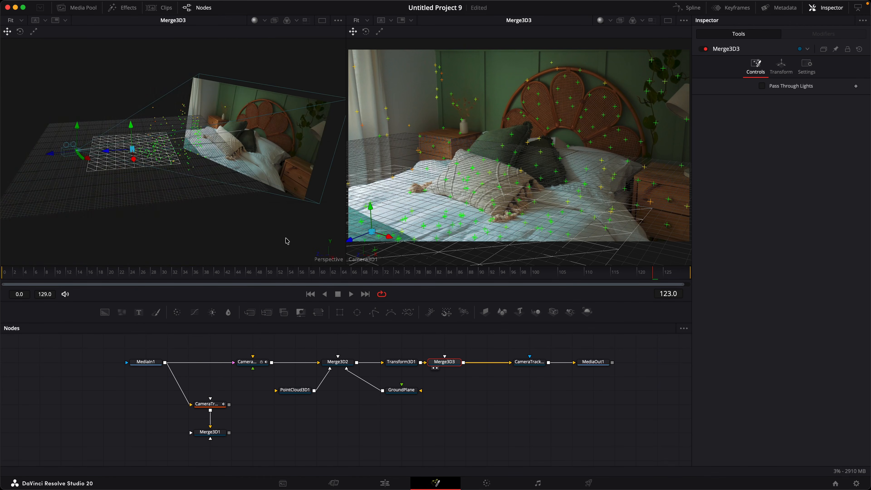
left_click_drag(288, 241, 276, 198)
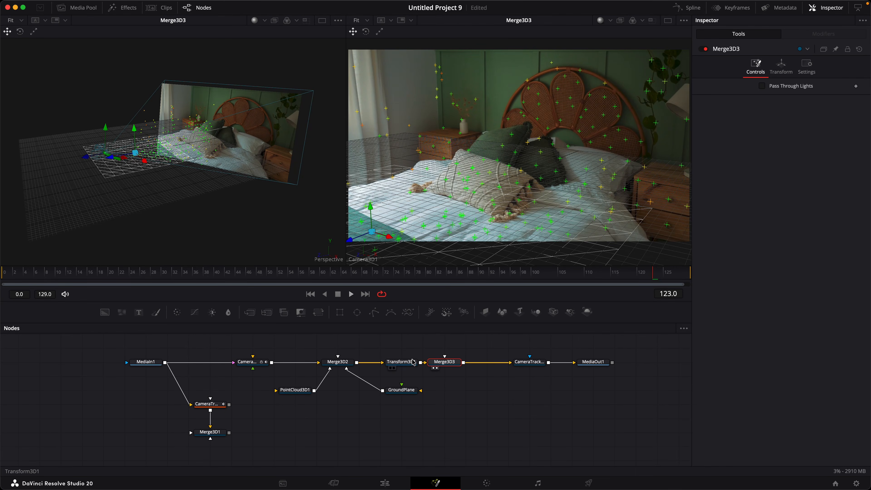
Try rotating the whole scene on Y with Transform3D1 and reset that rotation to 0
left_click(400, 361)
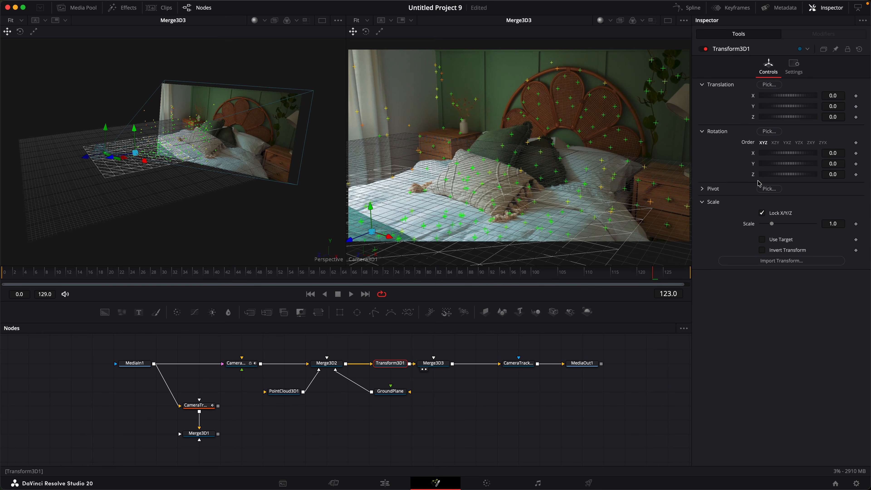
left_click_drag(782, 166, 797, 168)
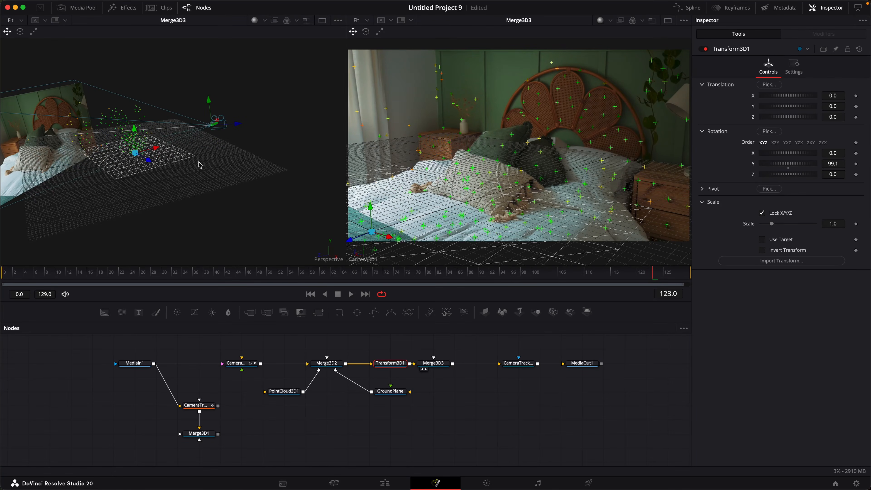
double_click(789, 167)
Reconnect GroundPlane from Merge3D2 to Merge3D3 and reposition GroundPlane, Transform3D1 and Merge3D2 to tidy the node graph
left_click(390, 392)
left_click_drag(344, 376, 433, 370)
left_click_drag(394, 398, 459, 399)
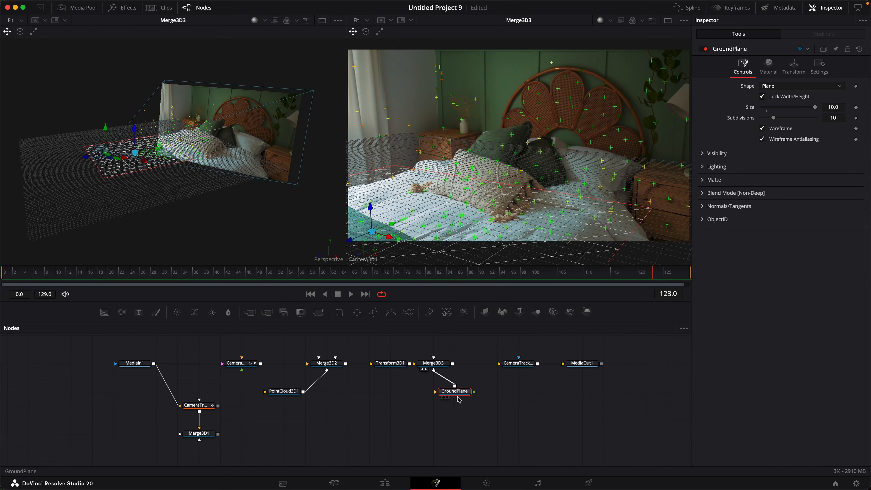
left_click(380, 365)
scroll(356, 367, "up", 1)
scroll(357, 367, "right", 1)
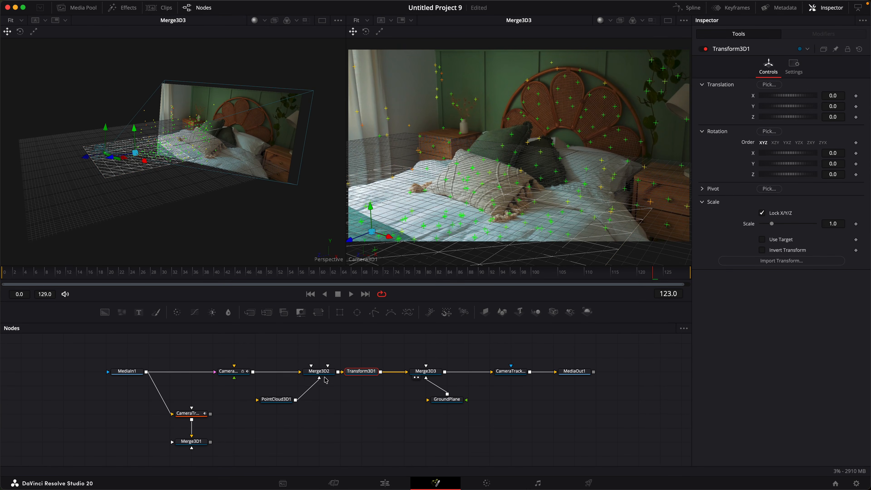
left_click(310, 373)
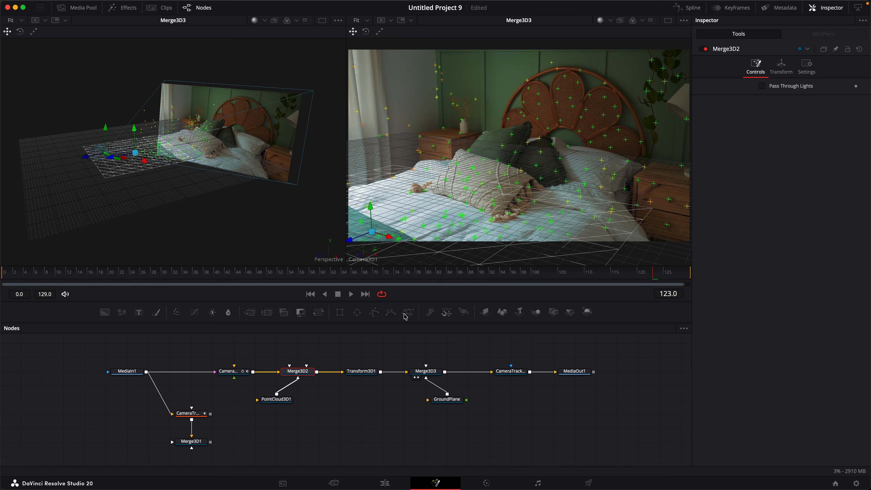
Switch the perspective viewer of Merge3D3 to the Front camera and set Transform3D1's Z rotation to 4.2 to level the bed's tracking points
left_click(431, 372)
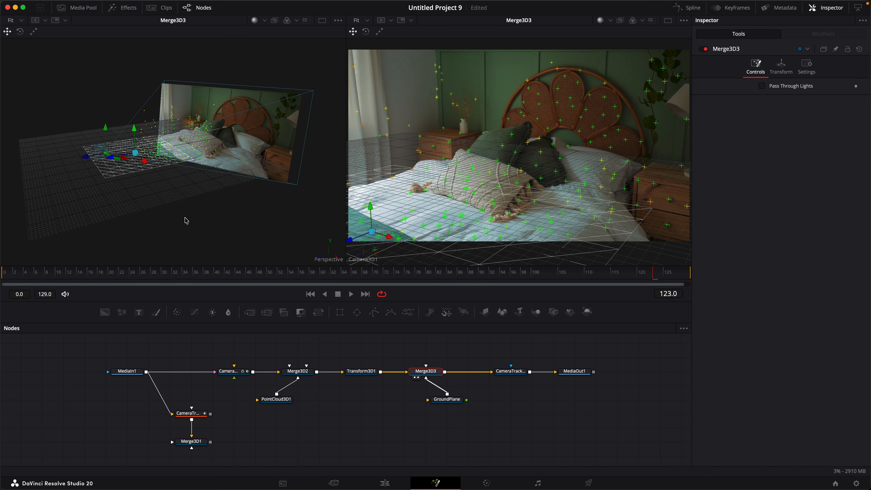
left_click_drag(184, 218, 208, 189)
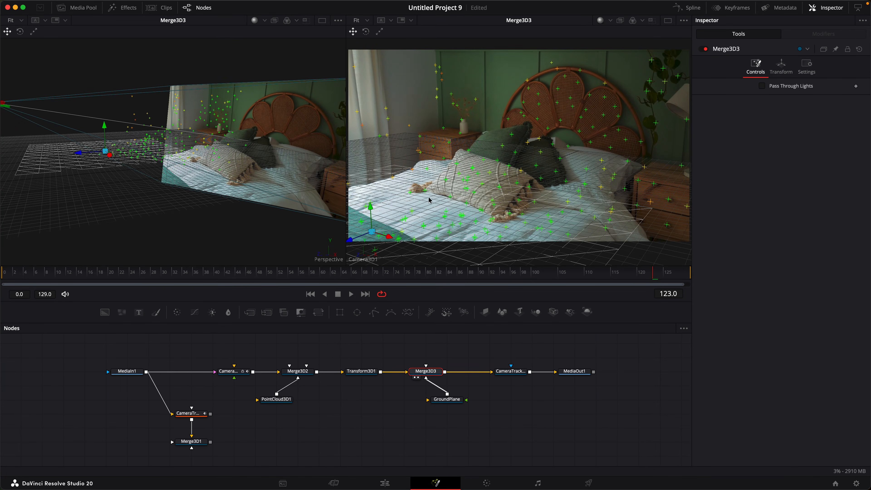
right_click(149, 198)
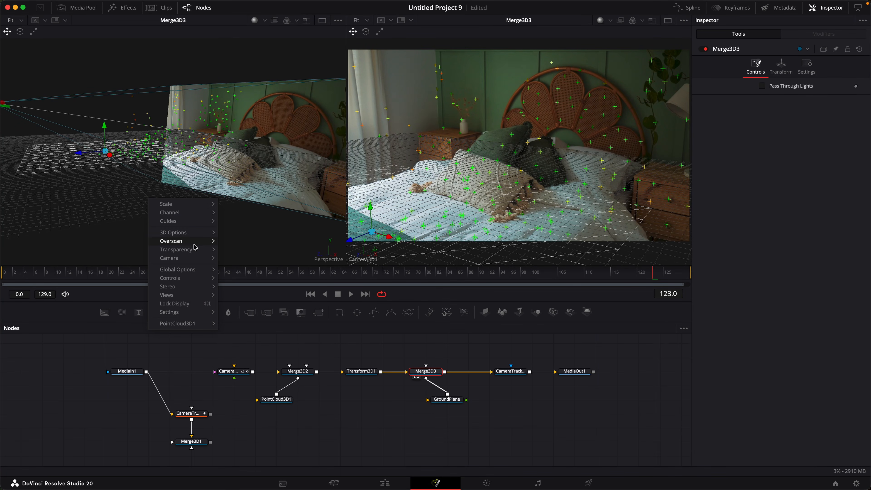
mouse_move(192, 260)
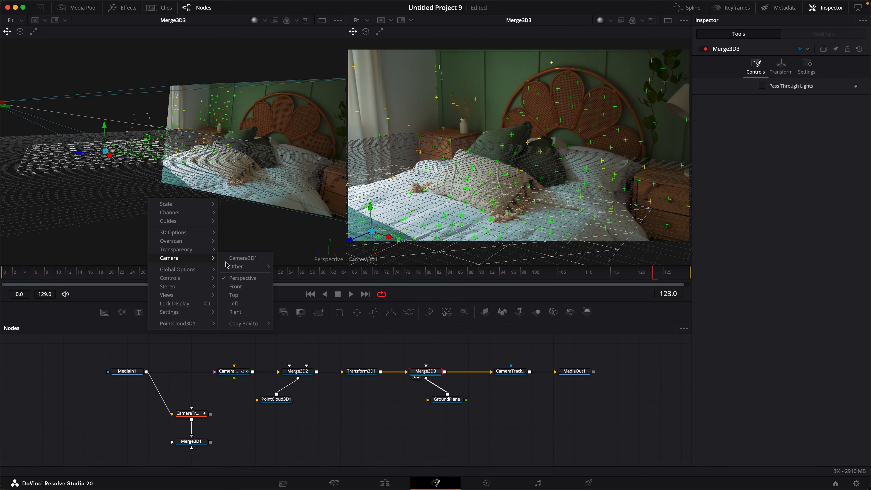
left_click(246, 287)
scroll(211, 194, "up", 5)
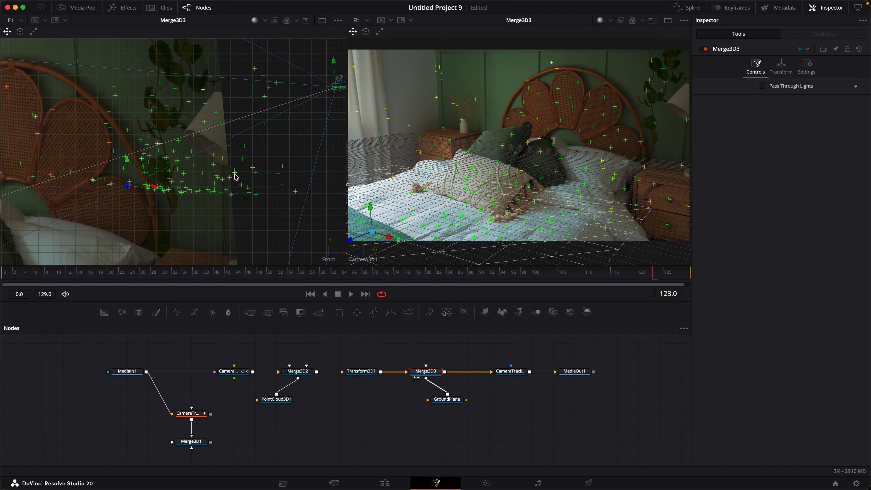
left_click(364, 375)
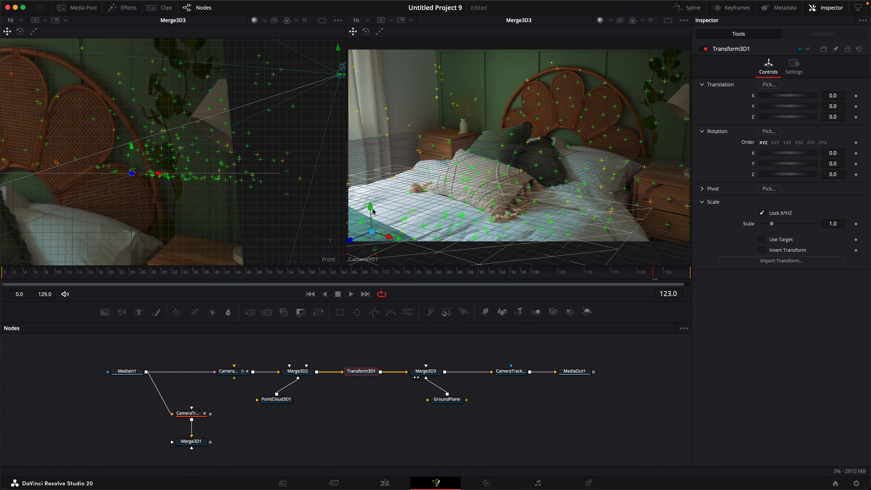
left_click_drag(840, 175, 861, 180)
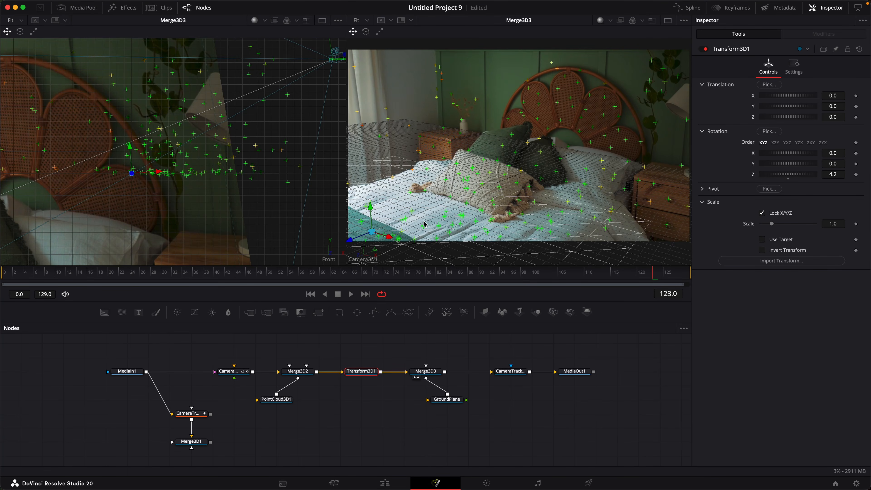
Scrub to frame 129 and toggle Transform3D1 off and on to compare the scene's alignment with the footage
left_click_drag(626, 275, 705, 294)
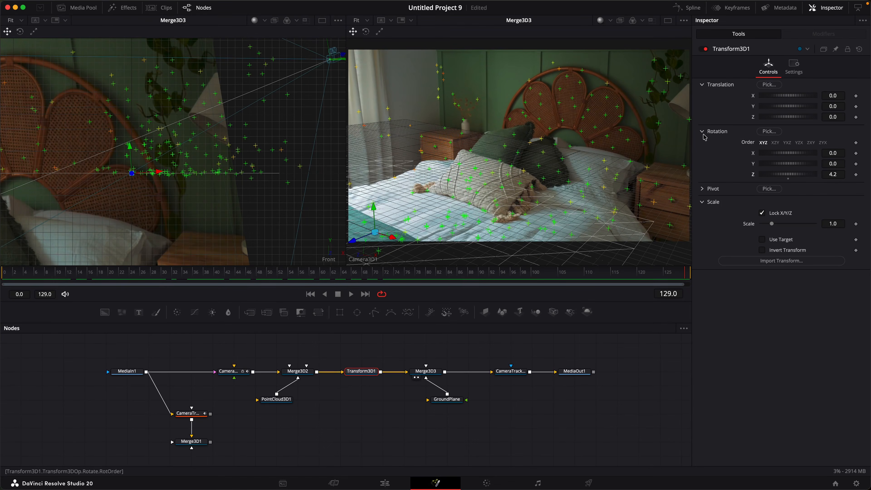
left_click(704, 48)
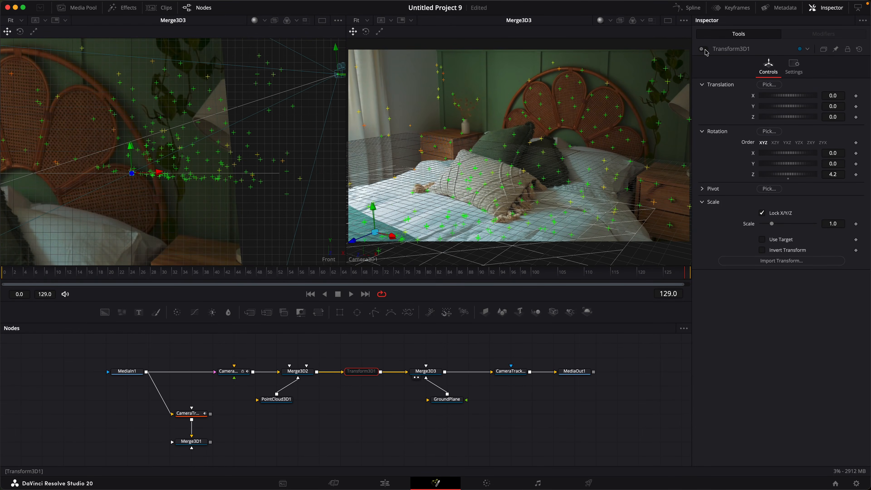
left_click(706, 49)
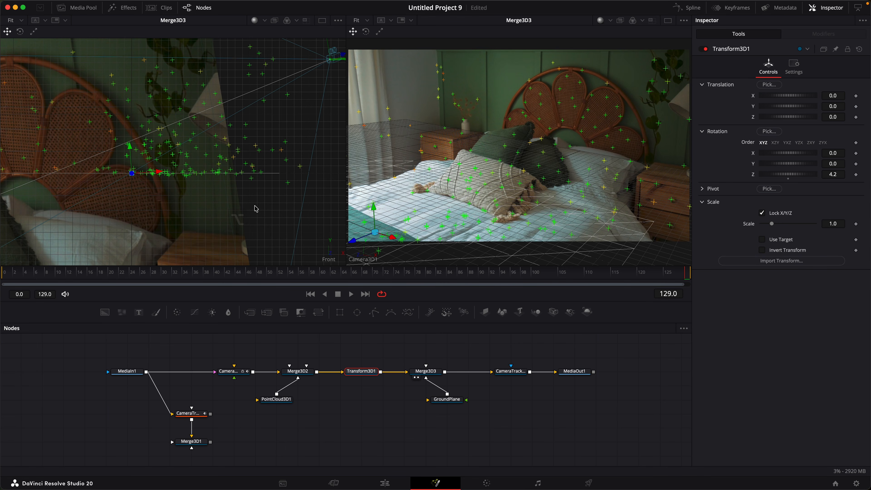
Select the tracking point at the vase base on the nightstand and inspect the PointCloud3D1 options for it
left_click_drag(255, 208, 181, 239)
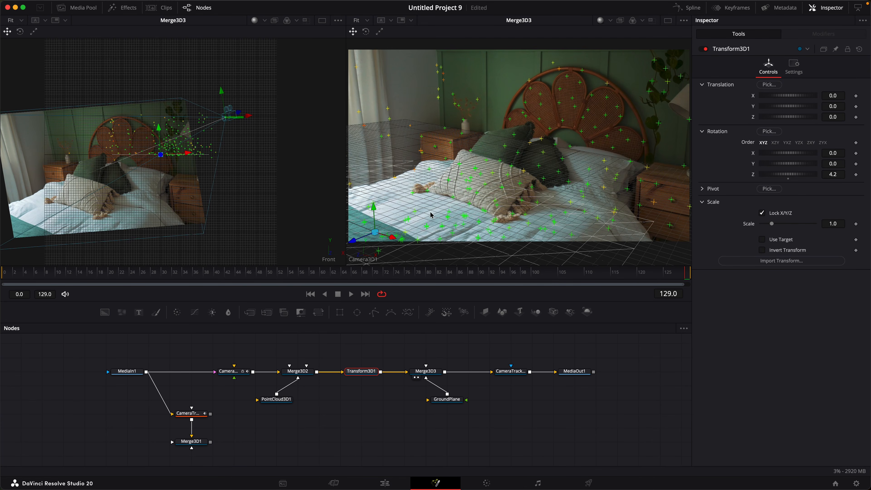
left_click(459, 138)
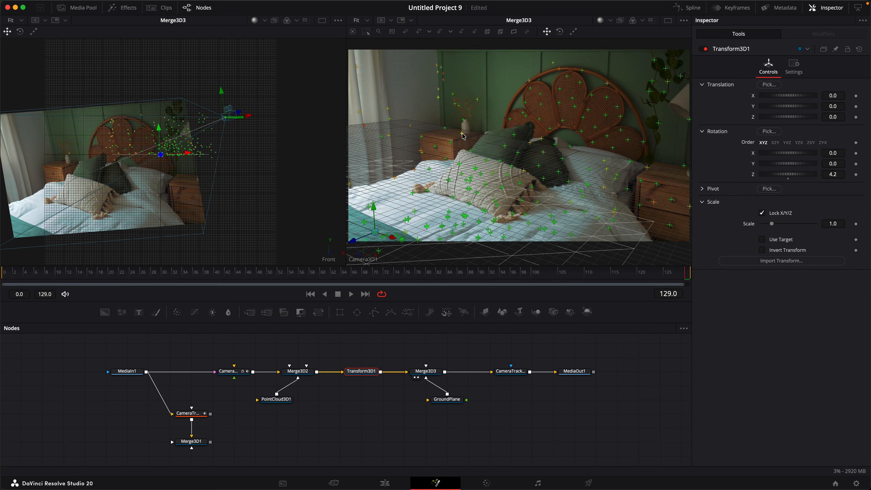
mouse_move(463, 136)
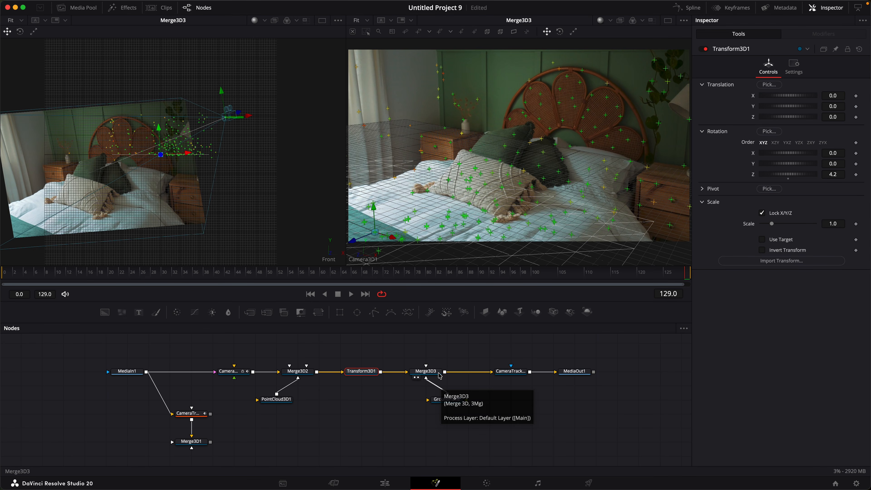
right_click(465, 137)
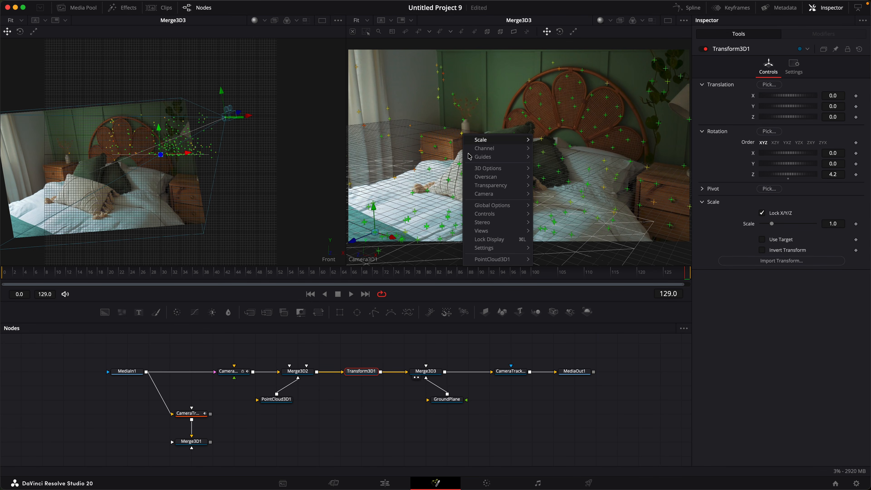
mouse_move(504, 260)
left_click(257, 242)
Show Merge3D2 in the Front viewer and inspect the PointCloud3D1 options for one of its tracking points
left_click(287, 378)
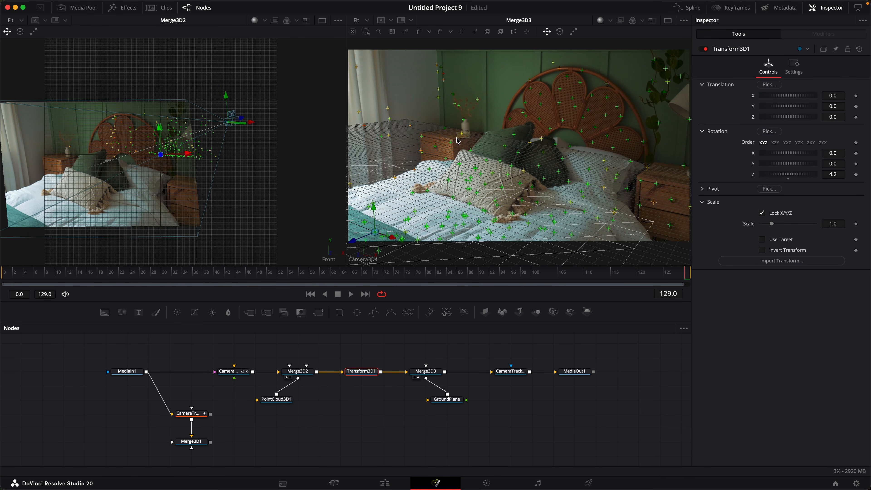
scroll(242, 143, "up", 4)
scroll(242, 143, "up", 4)
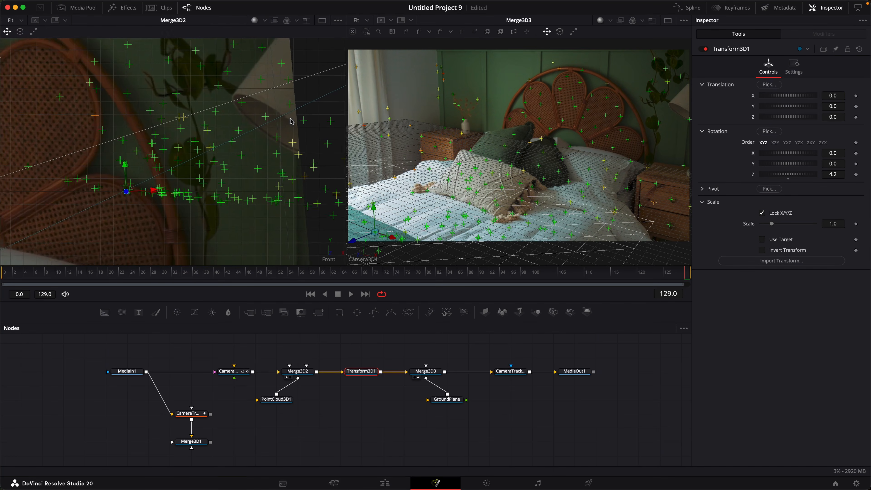
right_click(274, 172)
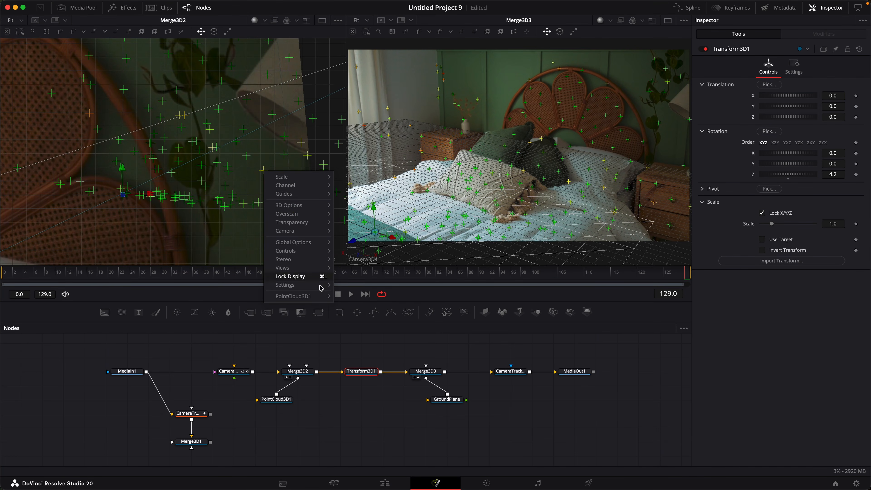
mouse_move(301, 296)
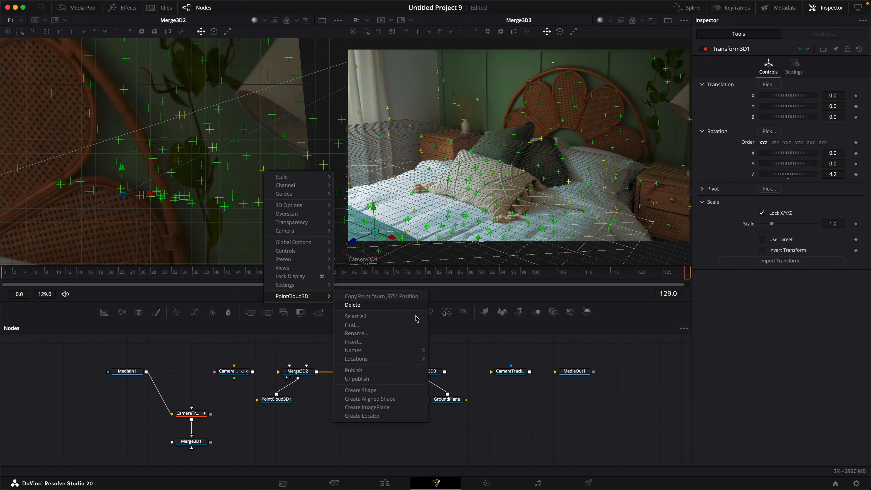
left_click(463, 372)
Show Merge3D3 in the Front viewer again and compare the PointCloud3D1 options for the same tracking point
left_click(414, 378)
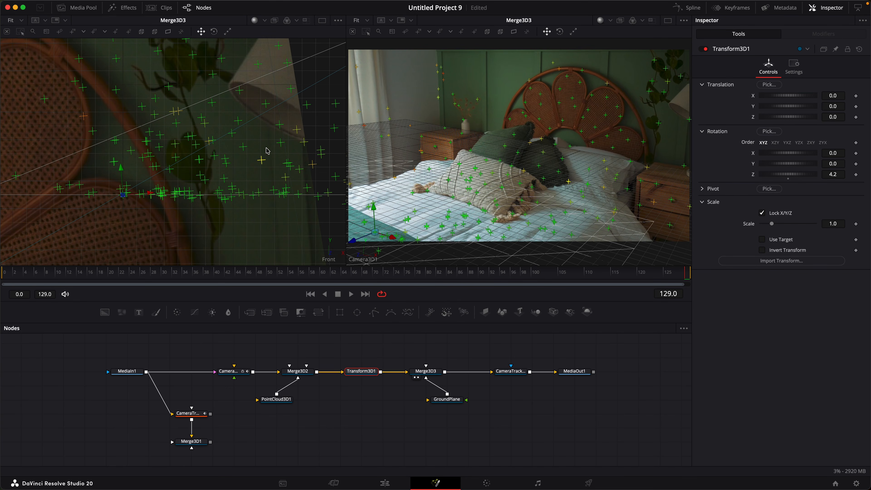
right_click(264, 162)
mouse_move(301, 286)
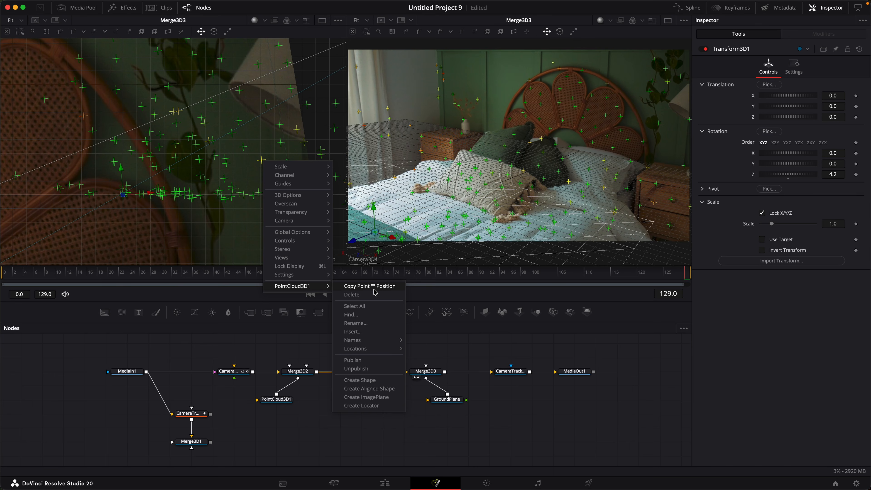
left_click(469, 363)
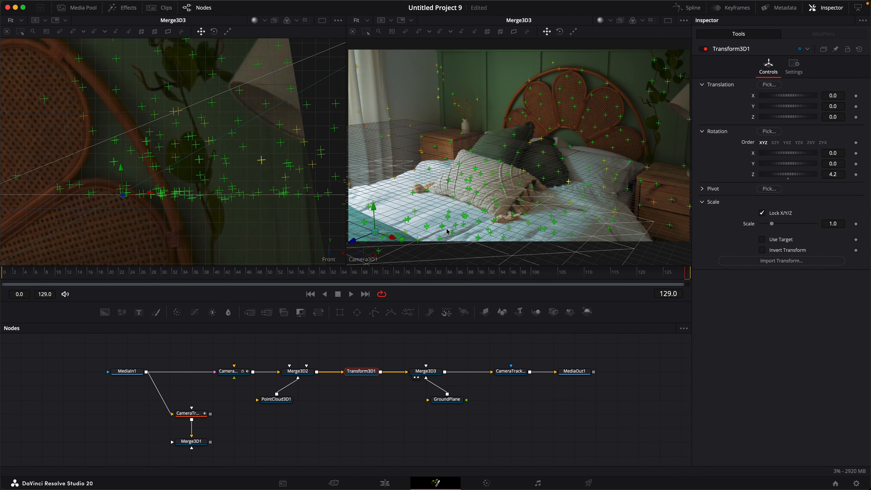
Create a shape from PointCloud3D1 at the tracking point at the vase base on the nightstand
left_click(462, 133)
right_click(463, 136)
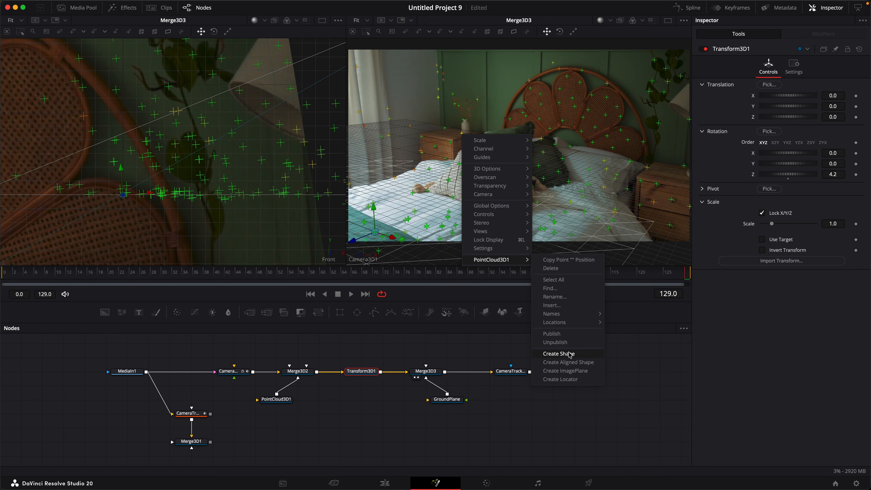
left_click(559, 354)
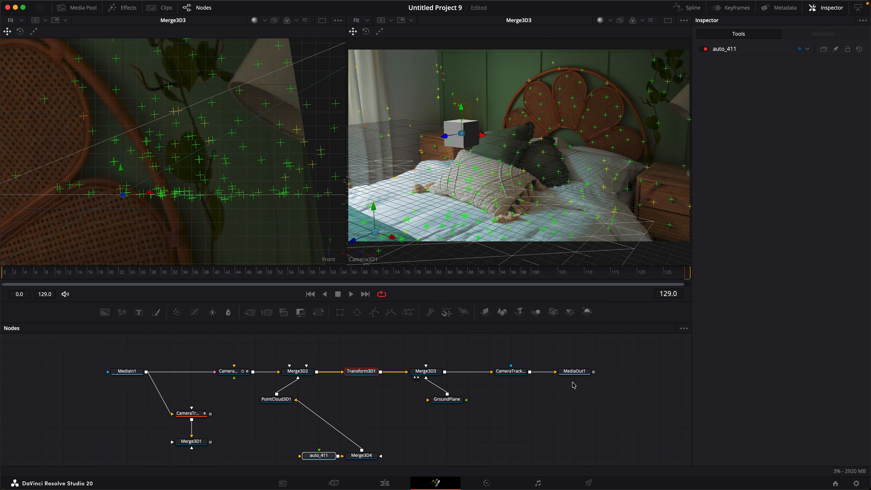
Connect the new auto_411 shape directly to Merge3D2, delete Merge3D4, and place the shape node above the node chain
left_click(359, 455)
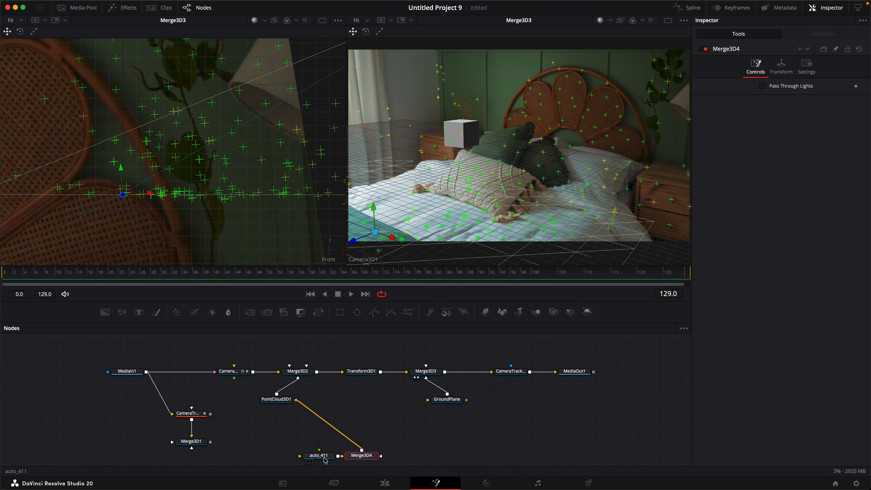
left_click_drag(326, 460, 261, 460)
left_click_drag(335, 456, 308, 374)
key("BackSpace")
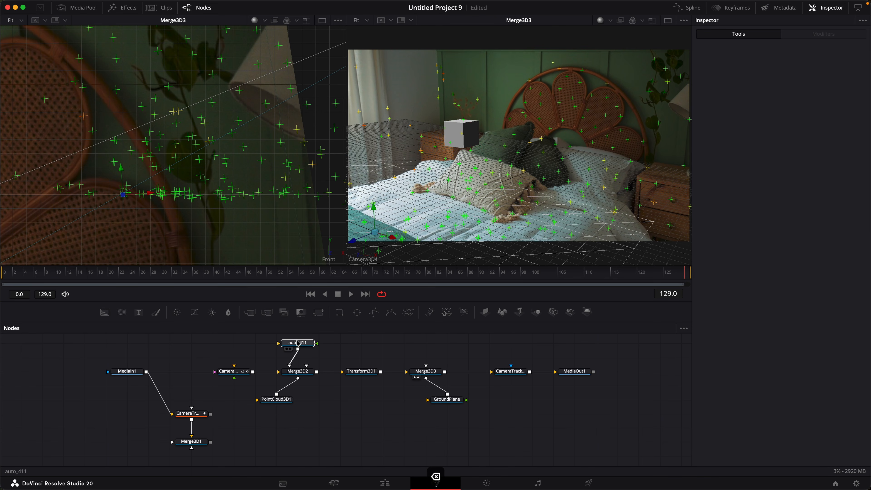
left_click_drag(297, 344, 277, 344)
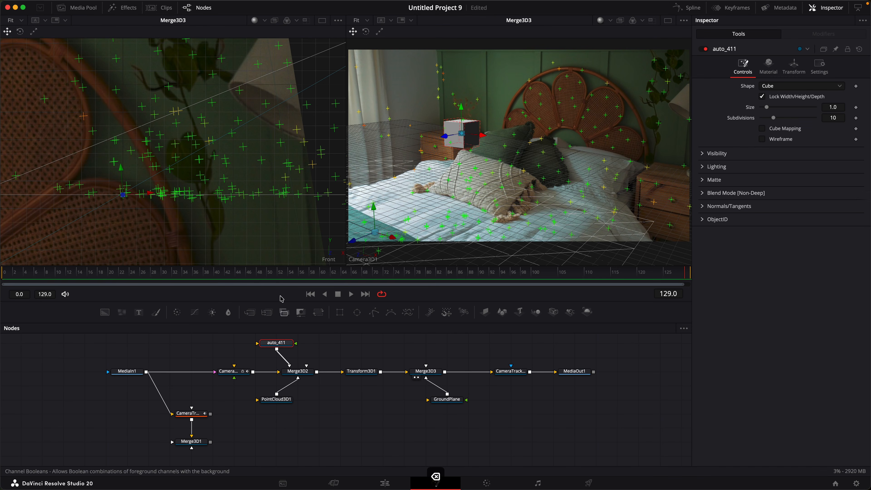
Disconnect the auto_411 cube from Merge3D2, reconnect it to compare its position, and delete the cube node
scroll(151, 247, "down", 10)
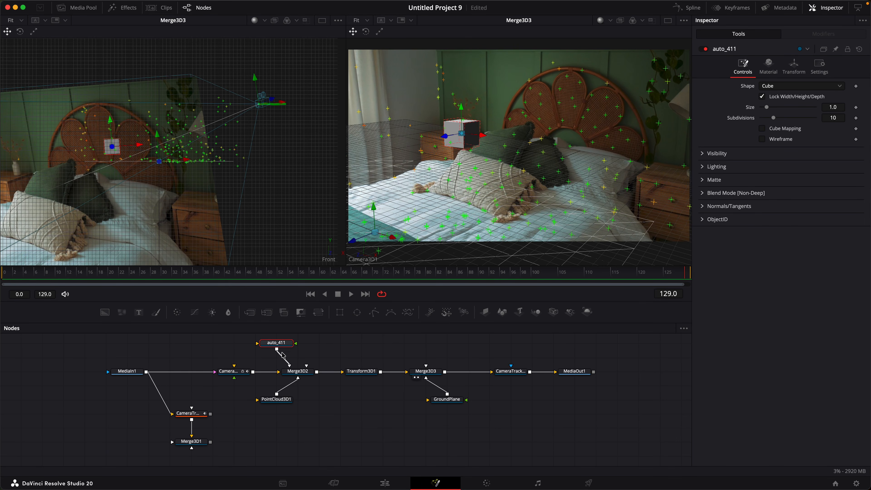
left_click_drag(287, 362, 304, 349)
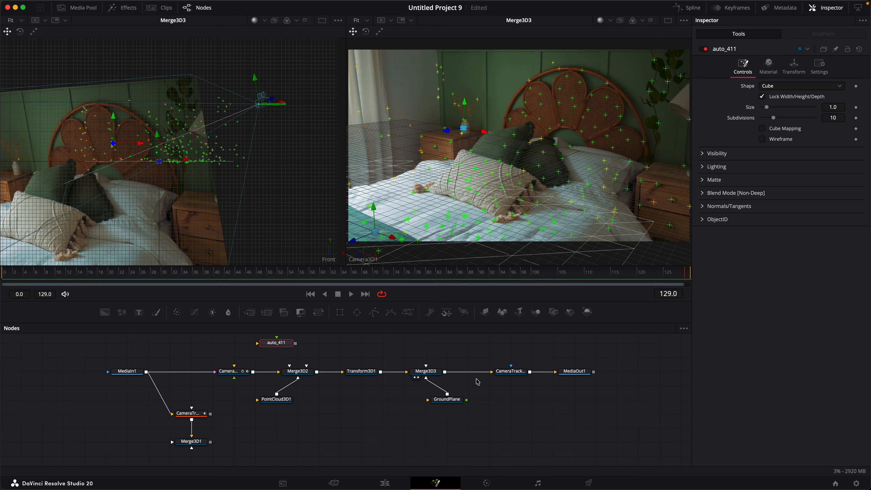
left_click_drag(295, 343, 303, 375)
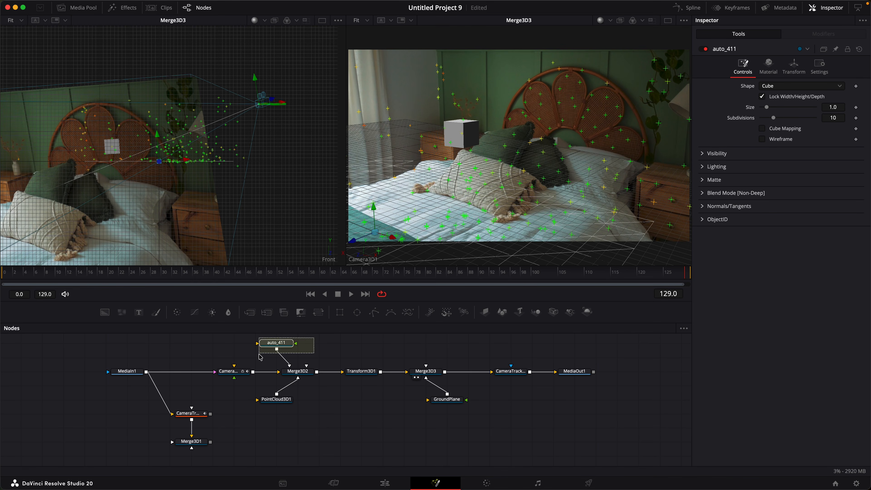
key("BackSpace")
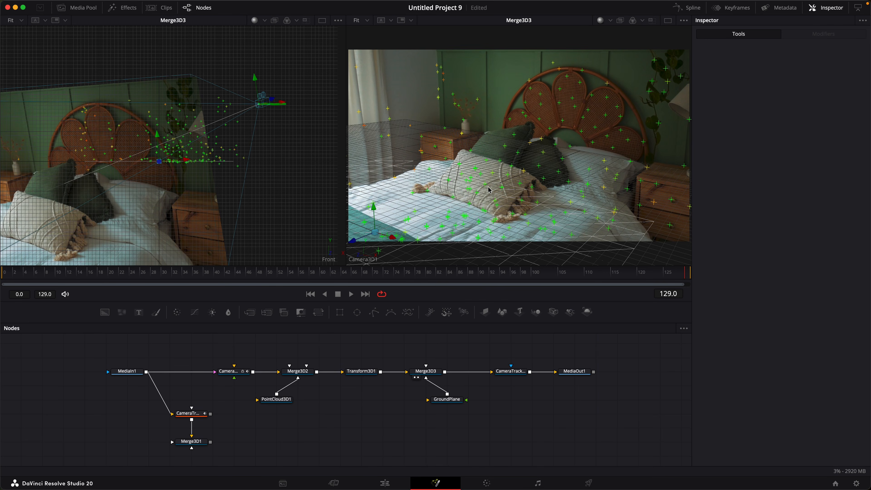
Switch the Front viewer to the Perspective camera and scrub the timeline to frame 110
scroll(412, 383, "right", 2)
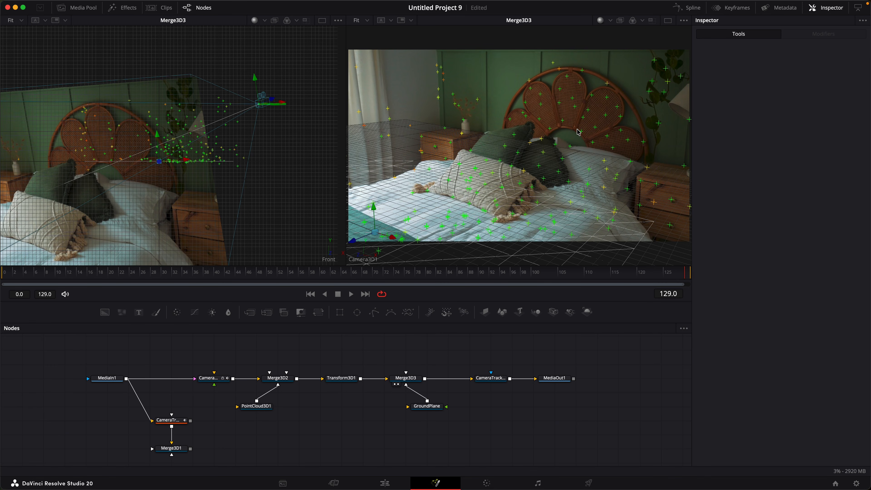
right_click(255, 206)
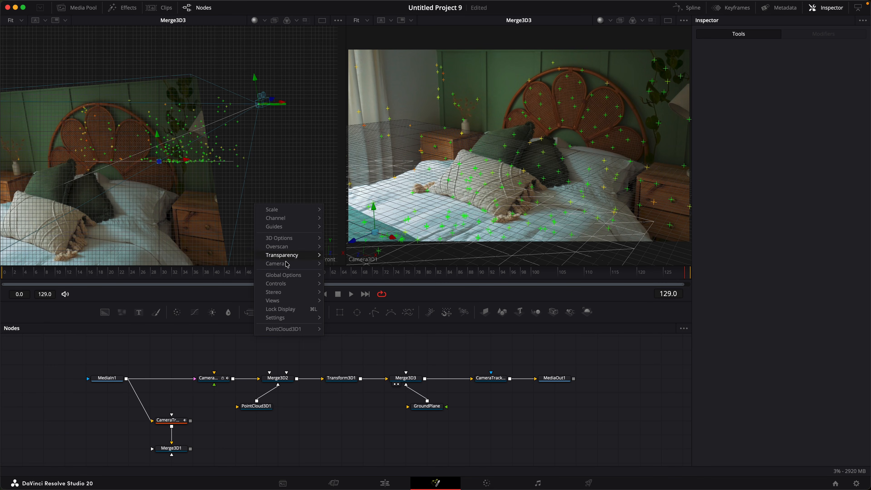
mouse_move(291, 264)
left_click(357, 284)
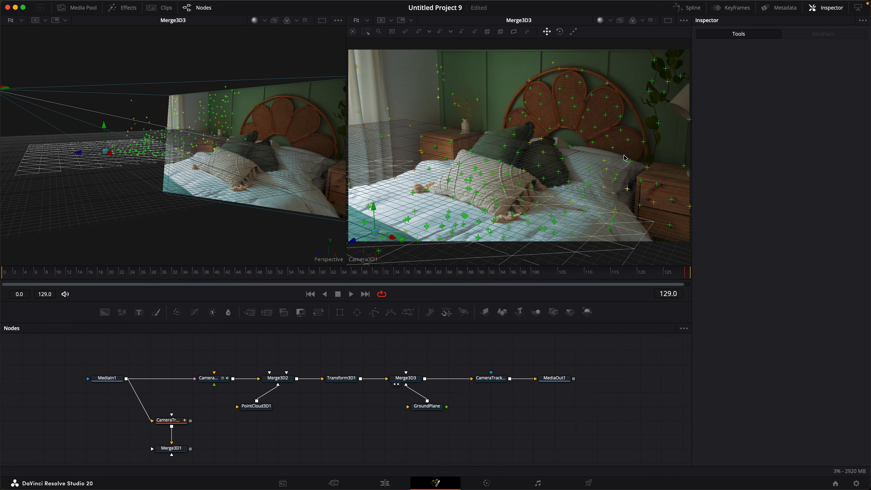
left_click_drag(516, 276, 404, 276)
left_click_drag(484, 276, 584, 277)
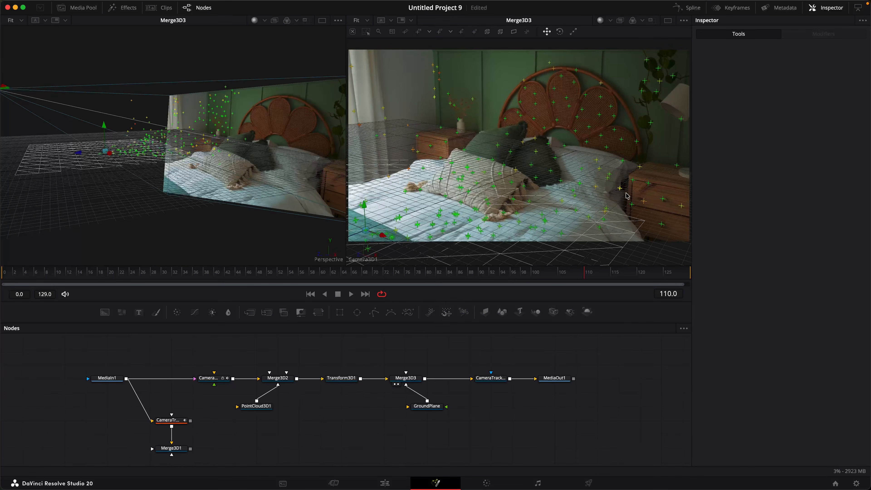
Switch the Perspective viewer to the Front camera and on to the Right camera, framing the point cloud from the side
mouse_move(621, 189)
right_click(176, 224)
mouse_move(225, 284)
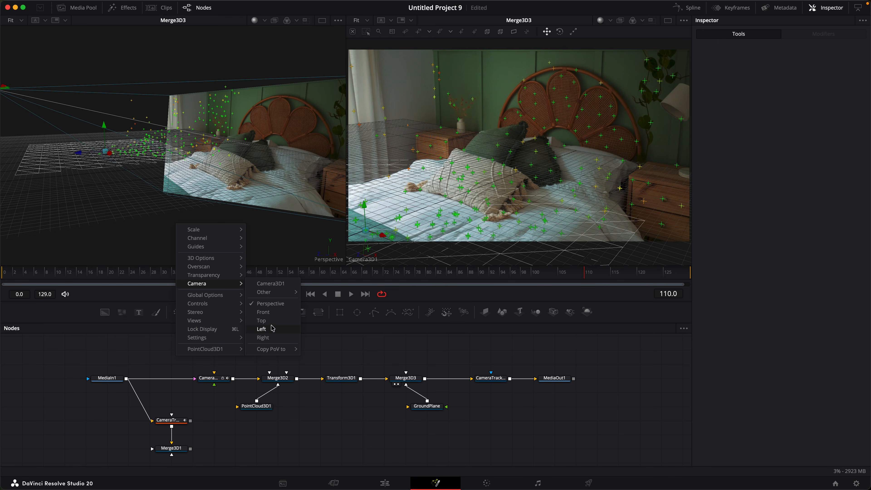
left_click(276, 314)
right_click(254, 213)
mouse_move(274, 272)
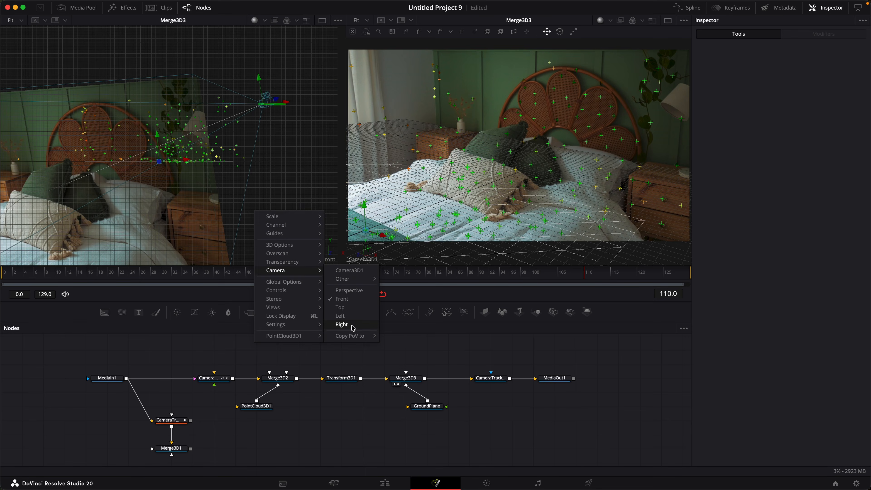
left_click(353, 326)
scroll(261, 207, "up", 5)
scroll(259, 204, "down", 5)
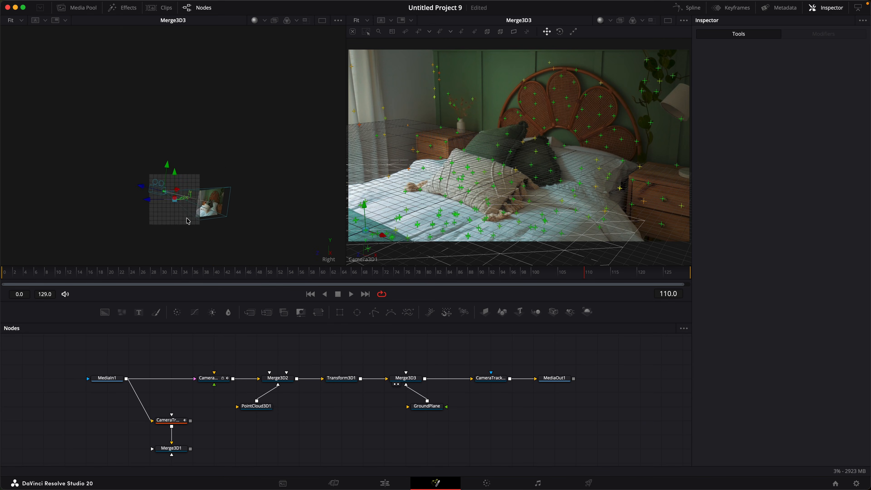
scroll(252, 164, "up", 4)
scroll(252, 164, "up", 5)
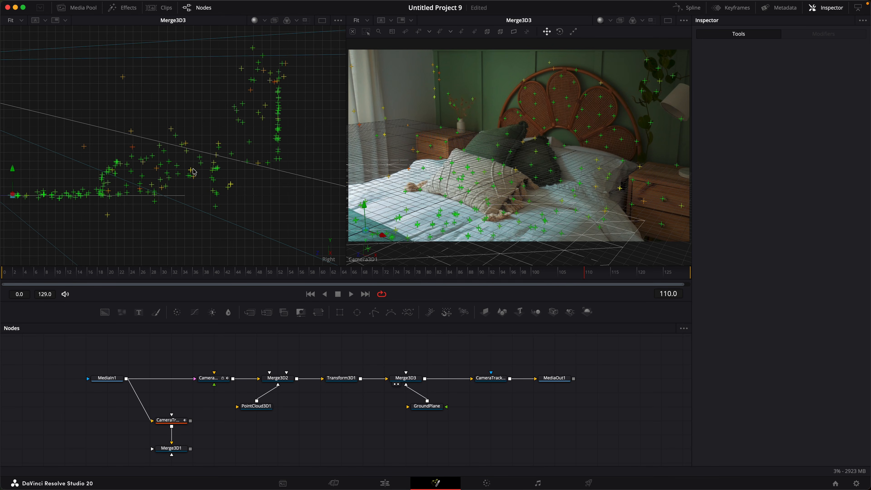
Turn off Use Per-Point Colors on PointCloud3D1 and add a tracking point on the headboard to the point selection
left_click(258, 411)
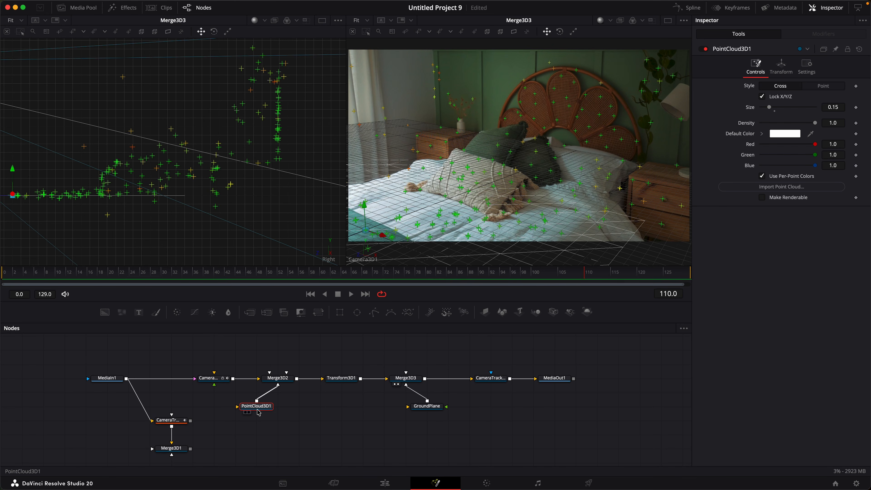
left_click(767, 178)
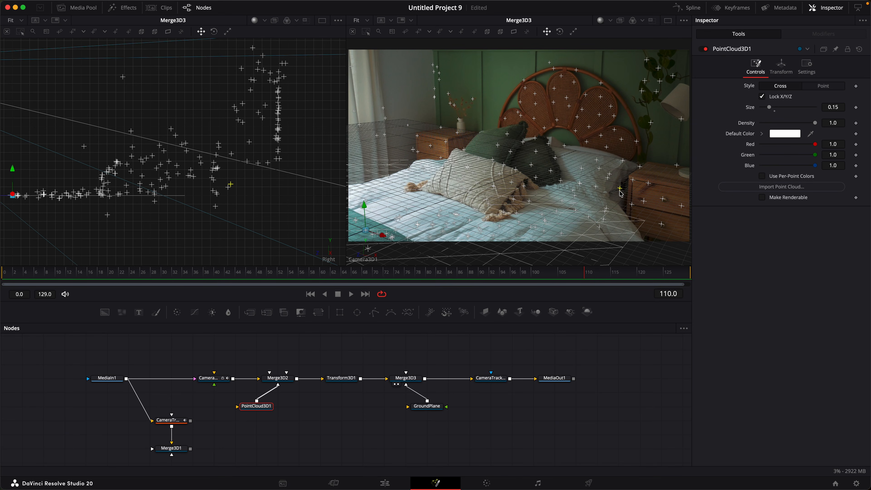
left_click(611, 106, "shift")
Examine from the Right camera how the highlighted headboard and nightstand points and the bed surface line up with the grid
left_click_drag(263, 157, 220, 167)
scroll(226, 158, "up", 5)
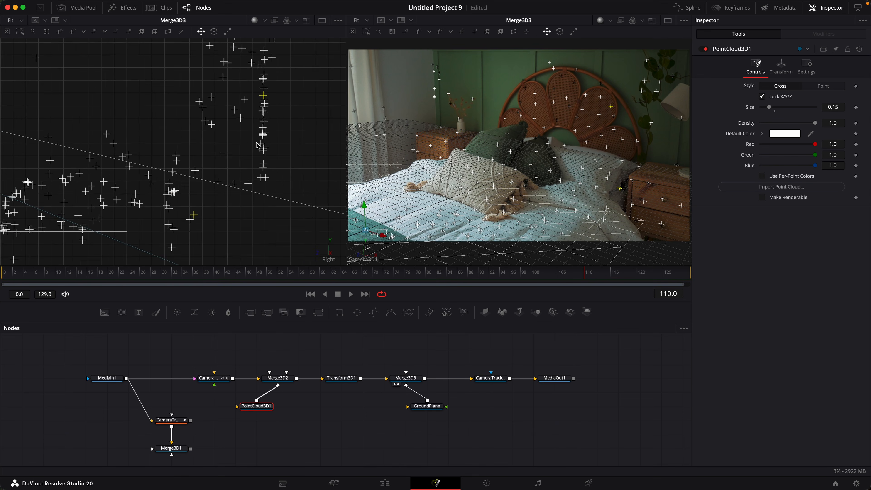
scroll(240, 122, "down", 3)
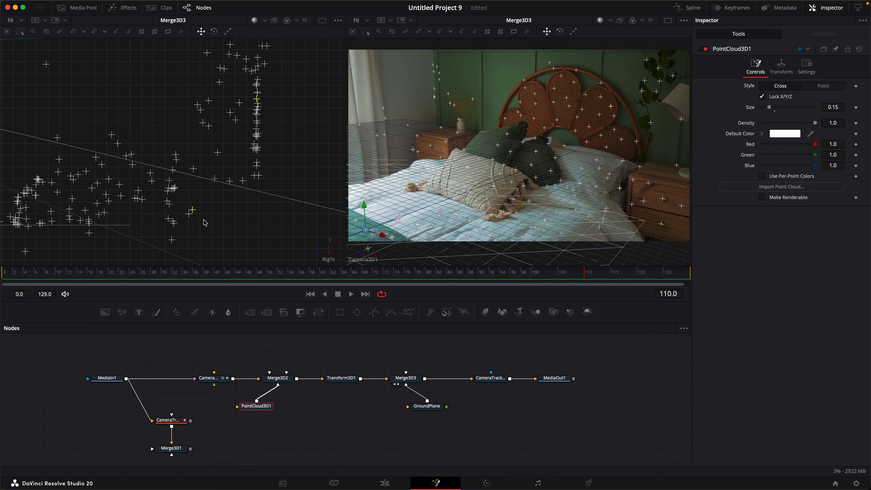
left_click_drag(204, 226, 266, 225)
scroll(266, 225, "down", 3)
left_click_drag(164, 228, 201, 216)
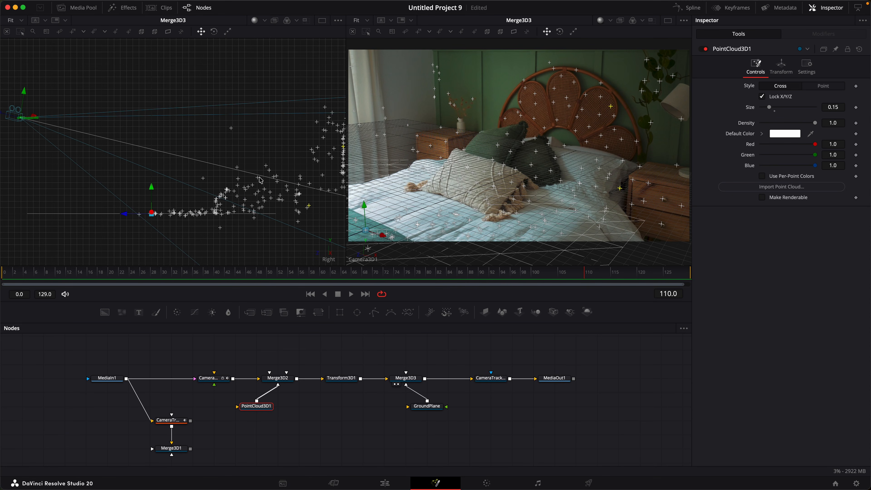
scroll(192, 199, "up", 3)
scroll(194, 211, "up", 2)
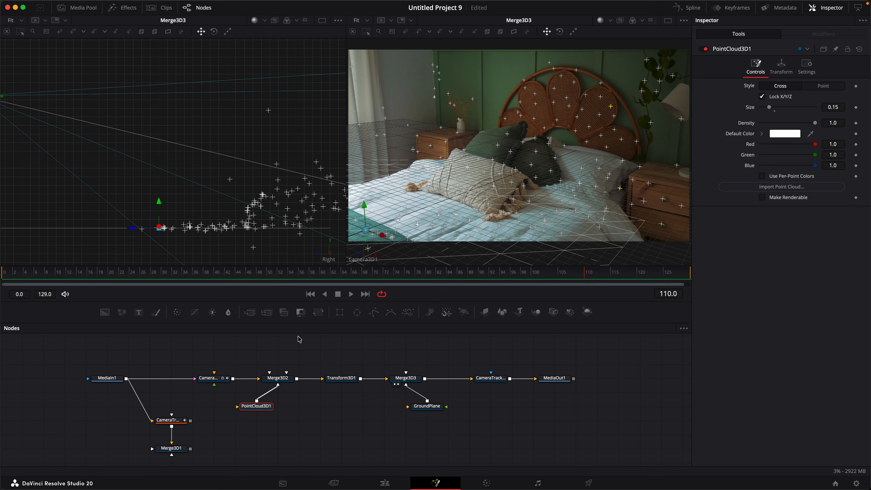
Raise the tracked scene with Transform3D1 to a Y translation of about 2.34, and check the grid back to frame 99
left_click(341, 379)
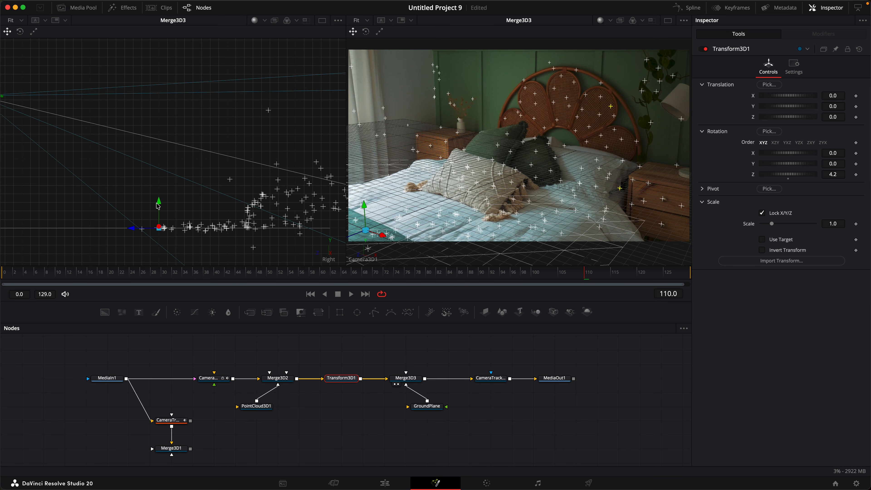
left_click_drag(158, 206, 160, 123)
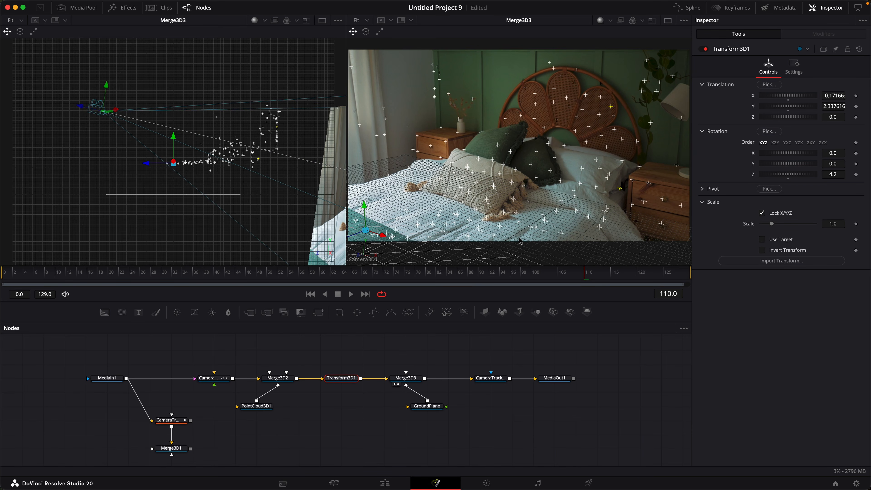
left_click_drag(590, 274, 527, 279)
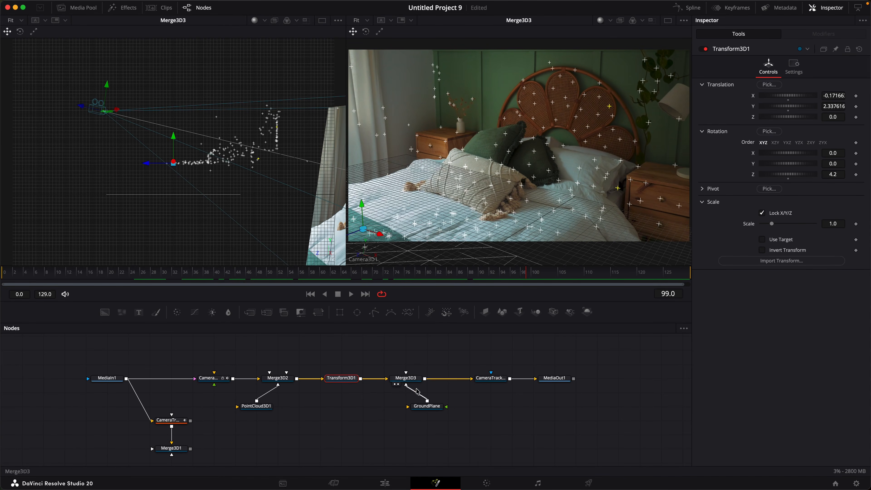
Disconnect GroundPlane from Merge3D3, check the scene without it up to frame 129, and reconnect it to Merge3D3
left_click_drag(410, 388, 418, 409)
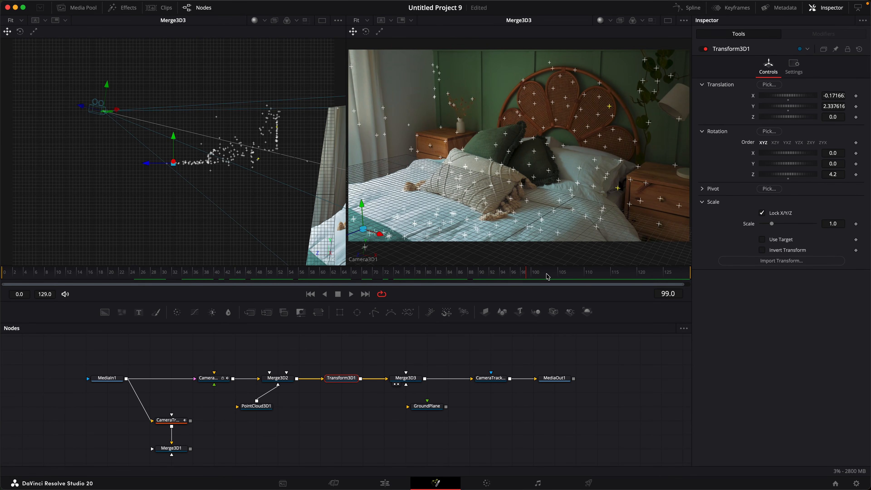
left_click(219, 274)
left_click_drag(182, 290, 690, 299)
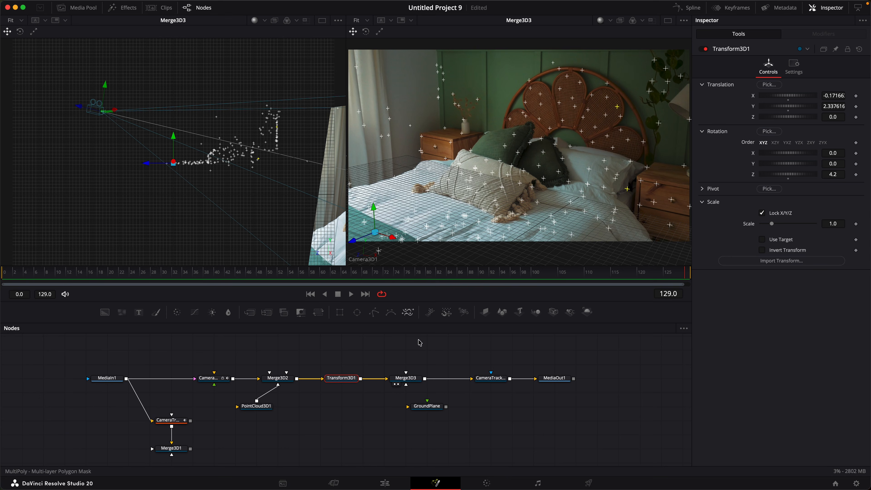
left_click_drag(447, 407, 410, 378)
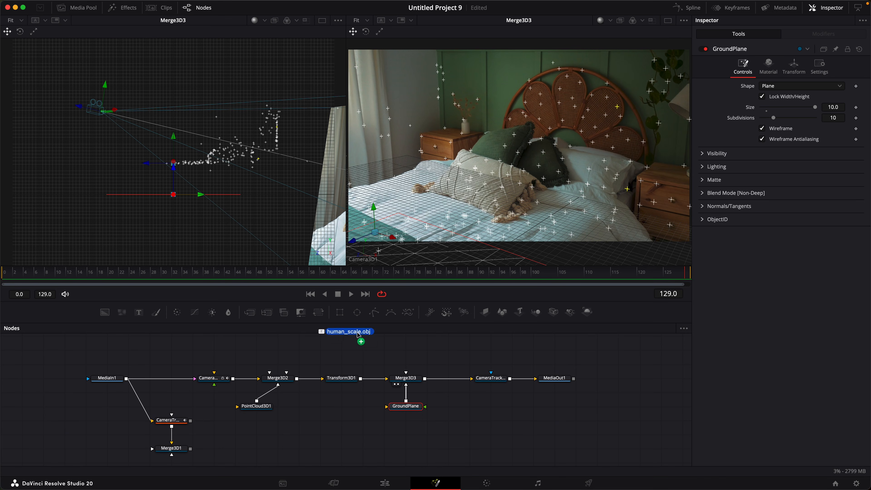
Import human_scale.obj as a mesh node connected to Merge3D3
left_click_drag(357, 334, 408, 379)
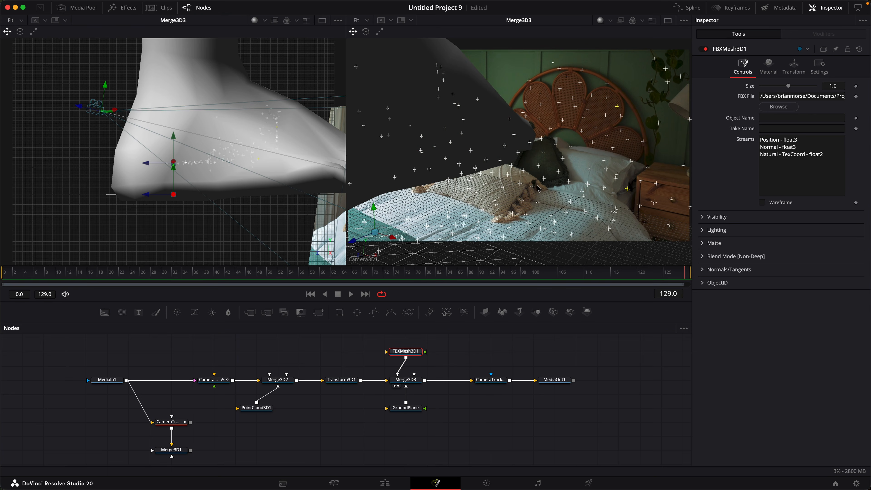
left_click_drag(223, 207, 171, 229)
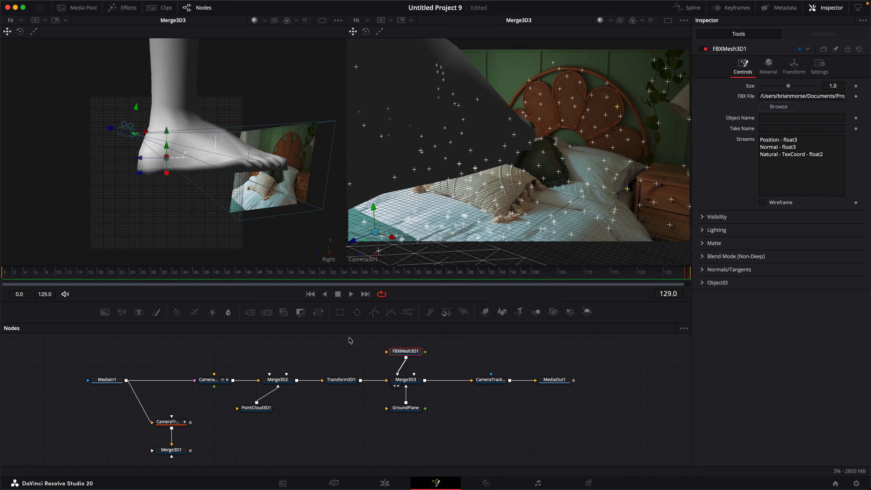
Set Transform3D1's scale to 30 and raise the scene to a Y translation of about 61.16
left_click(345, 380)
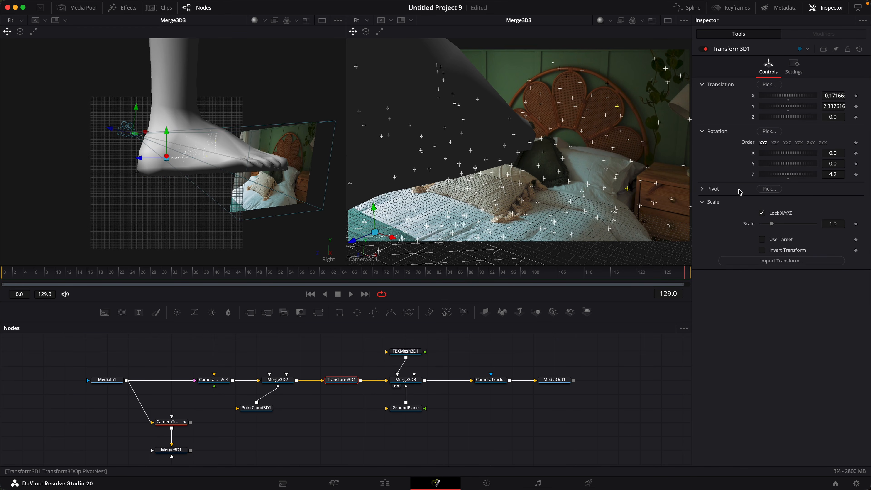
left_click(842, 223)
type("20")
key("Return")
type("3")
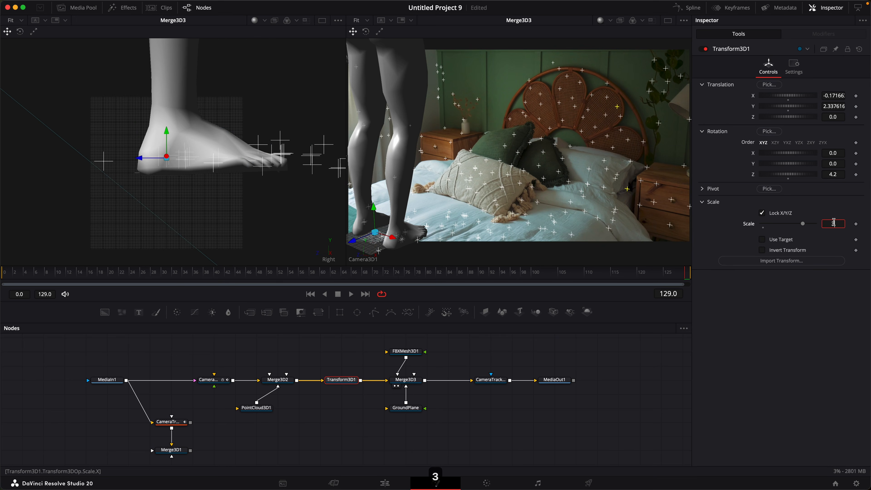
type("0")
key("Return")
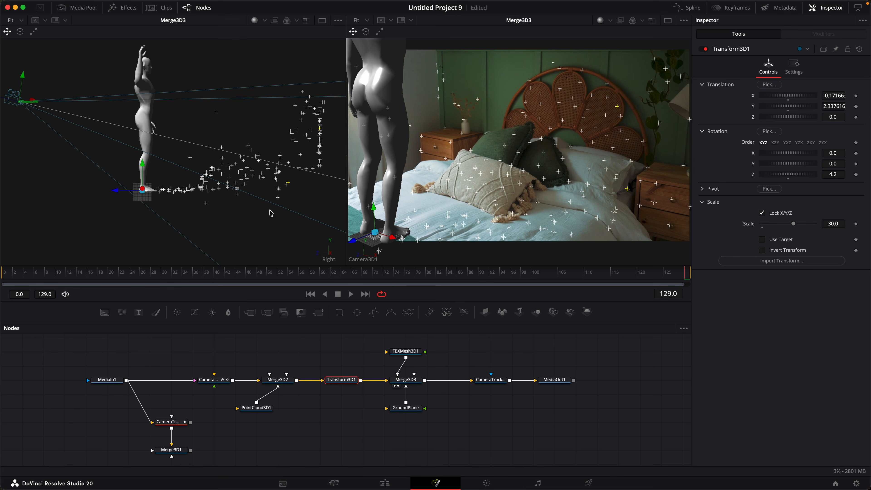
left_click_drag(143, 163, 143, 118)
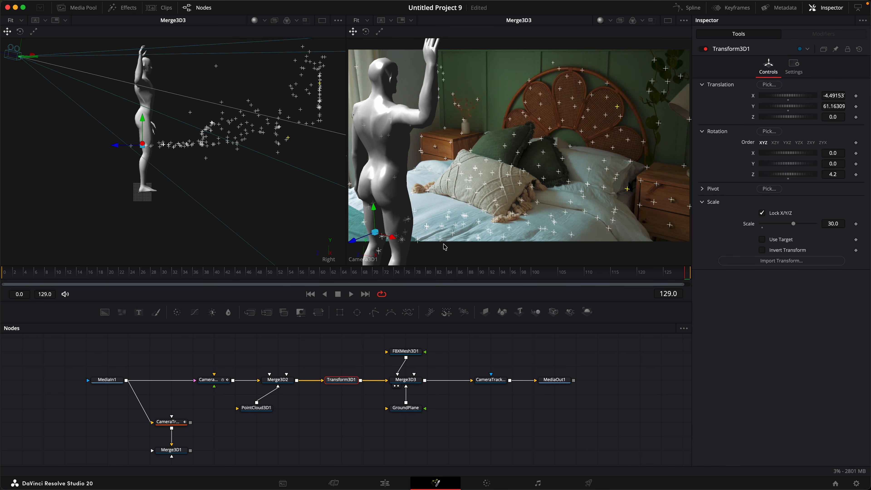
Scrub the timeline to frame 63 and select the tracking point on the front of the nightstand beside the curtain
left_click_drag(415, 276, 685, 276)
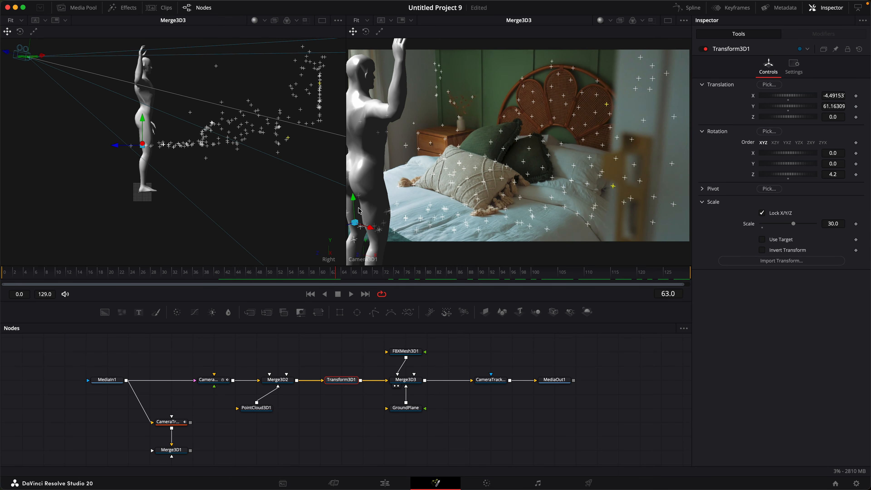
left_click(431, 144)
left_click_drag(427, 151, 428, 151)
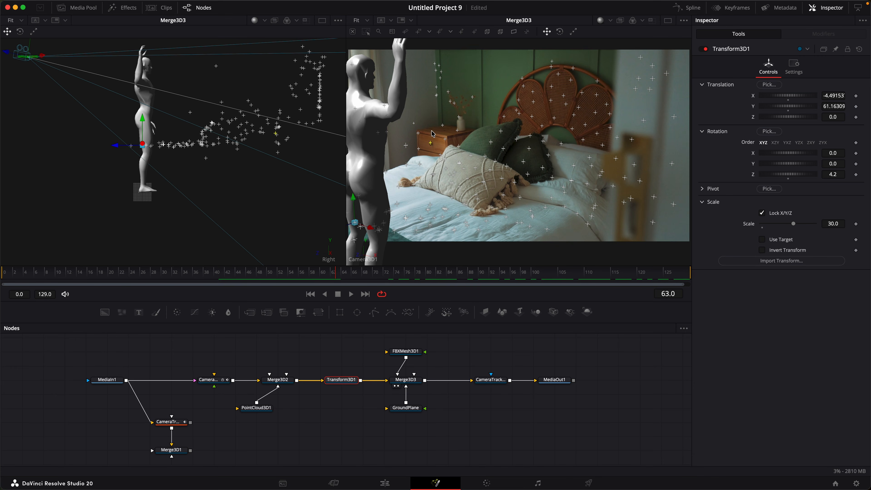
right_click(237, 205)
mouse_move(264, 266)
left_click(329, 262)
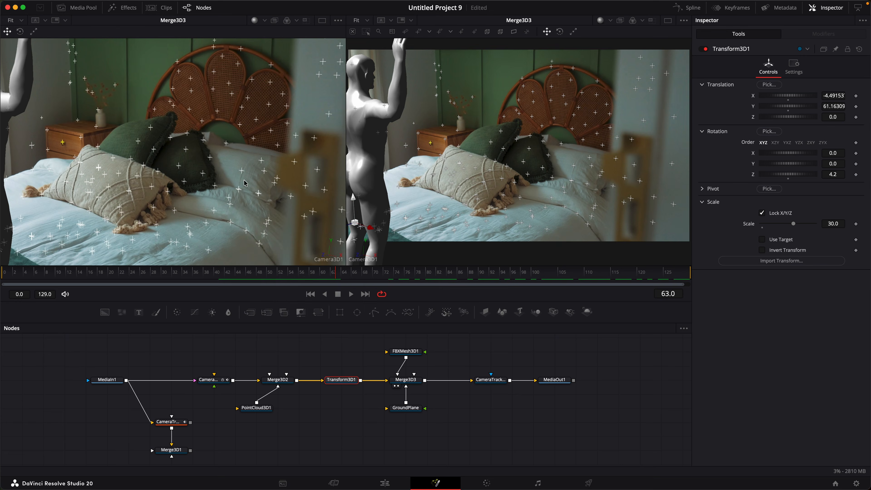
Switch the Camera3D1 viewer beside the main camera view to the Perspective camera
right_click(245, 200)
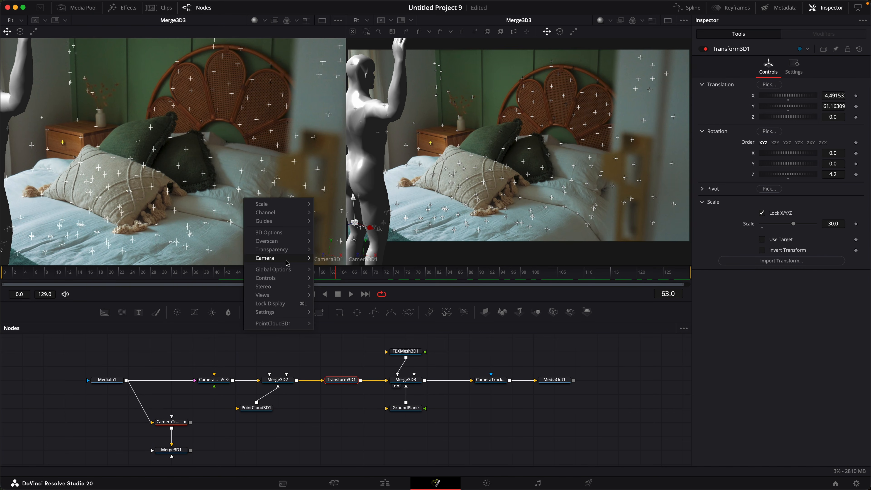
mouse_move(288, 260)
left_click(337, 258)
left_click_drag(112, 255, 215, 255)
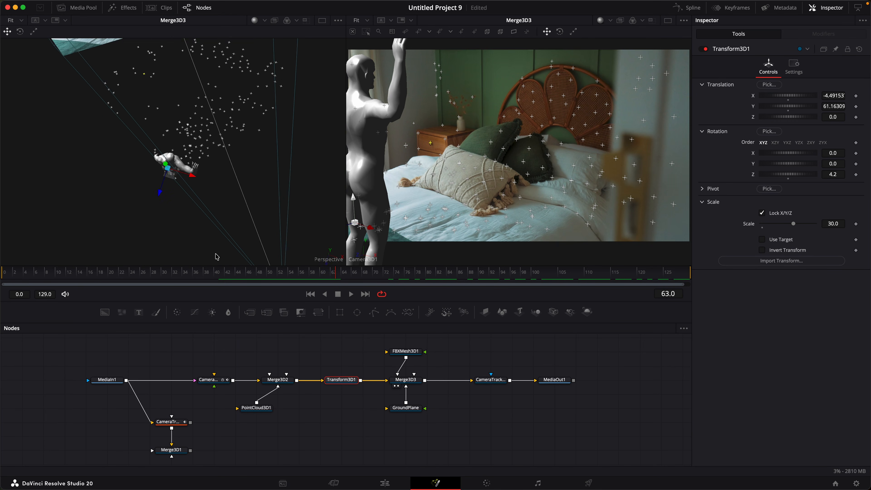
Move the FBXMesh3D1 human figure next to the nightstand's tracking points and check its placement up to frame 125
left_click_drag(167, 235, 203, 150)
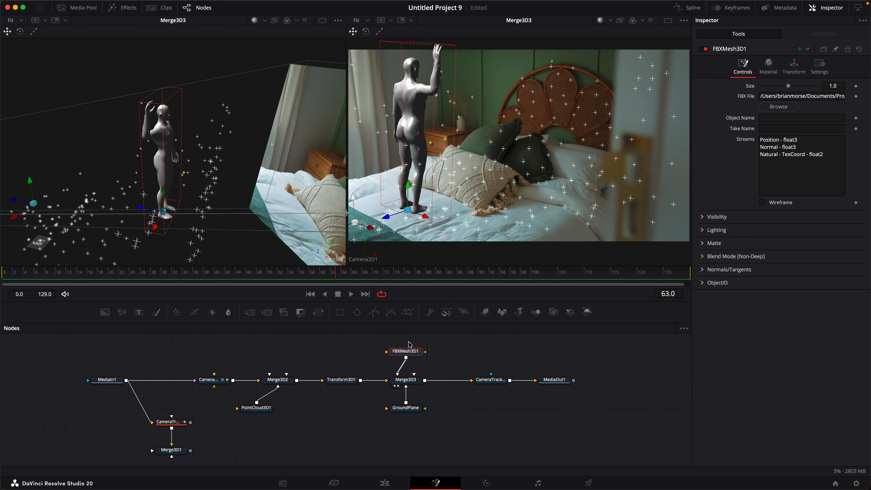
left_click_drag(446, 352, 424, 361)
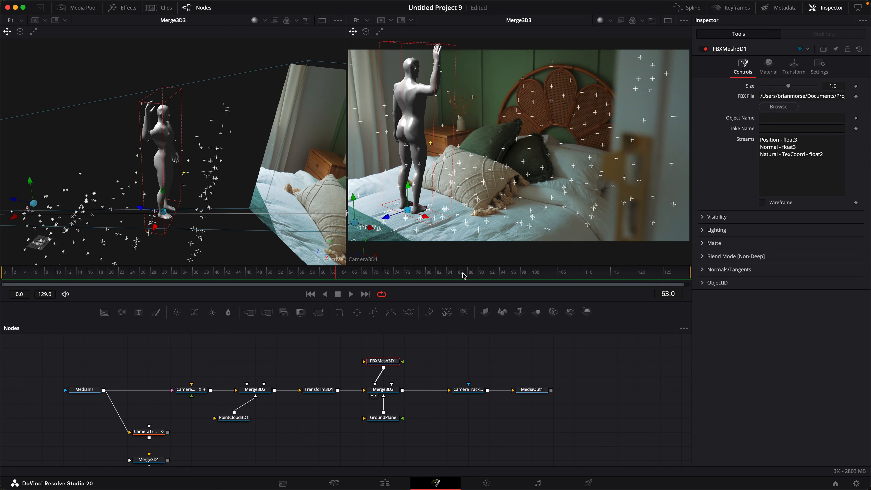
left_click_drag(463, 276, 663, 273)
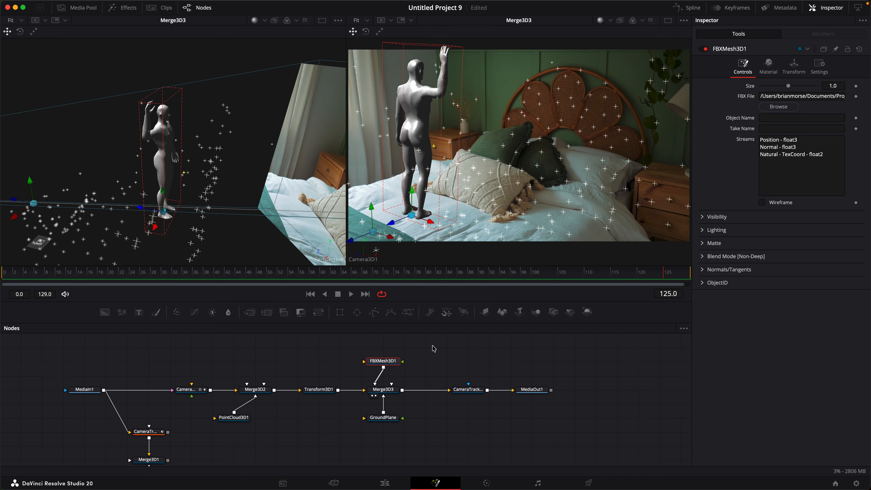
Switch the Perspective viewer to the Right camera and compare the human figure's height with the nightstand and bed points
left_click_drag(253, 213, 250, 180)
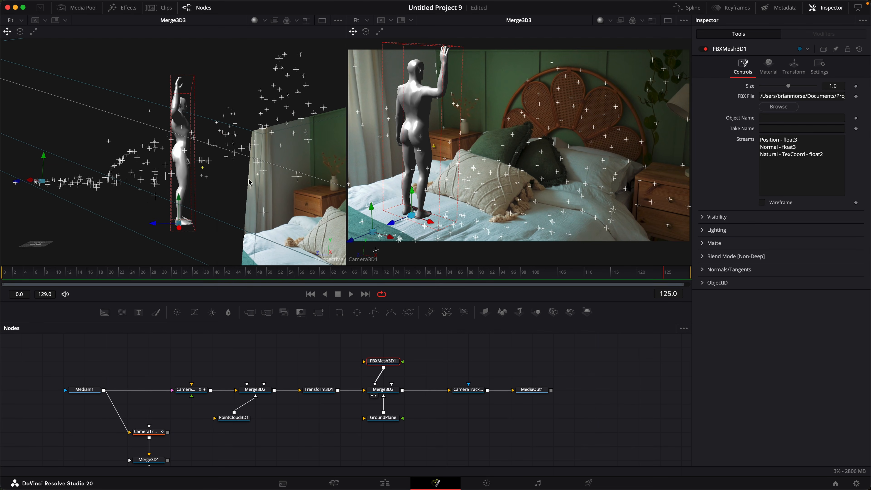
right_click(223, 206)
mouse_move(262, 264)
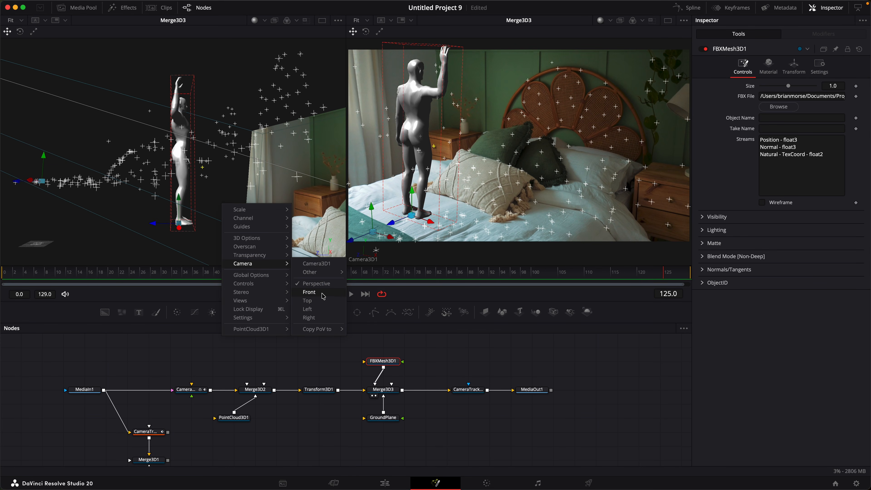
left_click(309, 317)
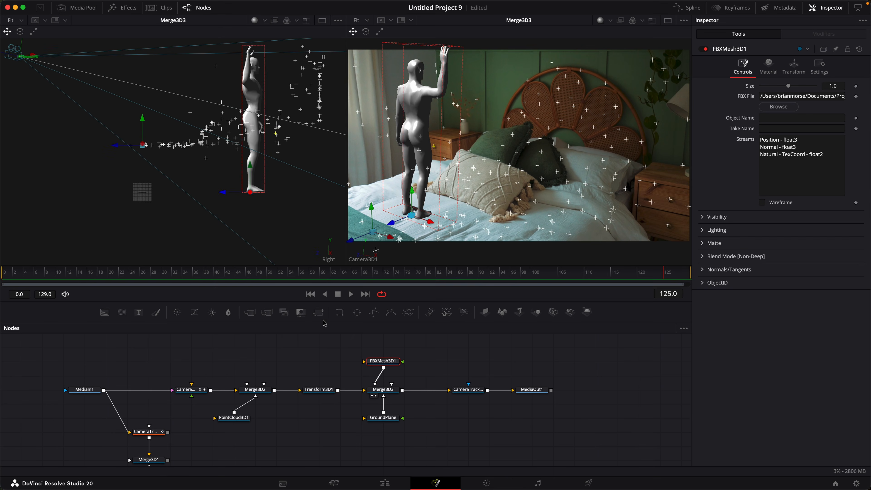
scroll(293, 235, "up", 5)
left_click_drag(283, 230, 311, 173)
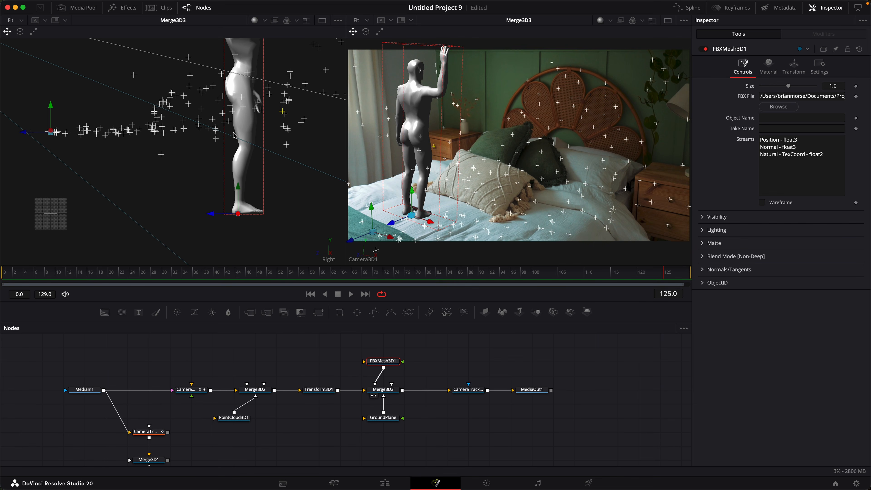
left_click_drag(149, 156, 190, 156)
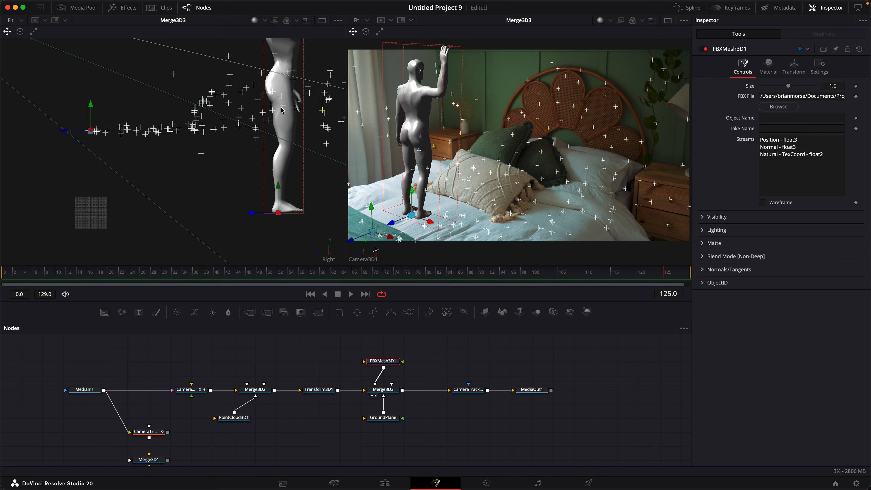
left_click_drag(277, 165, 258, 172)
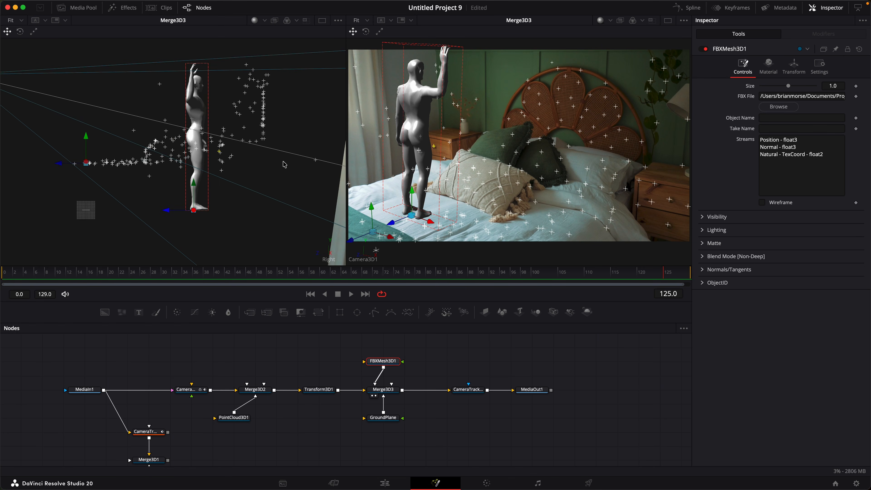
Set Transform3D1's scale to 27.56 and its Y translation to 65.54, and check the result through frame 129
left_click(321, 389)
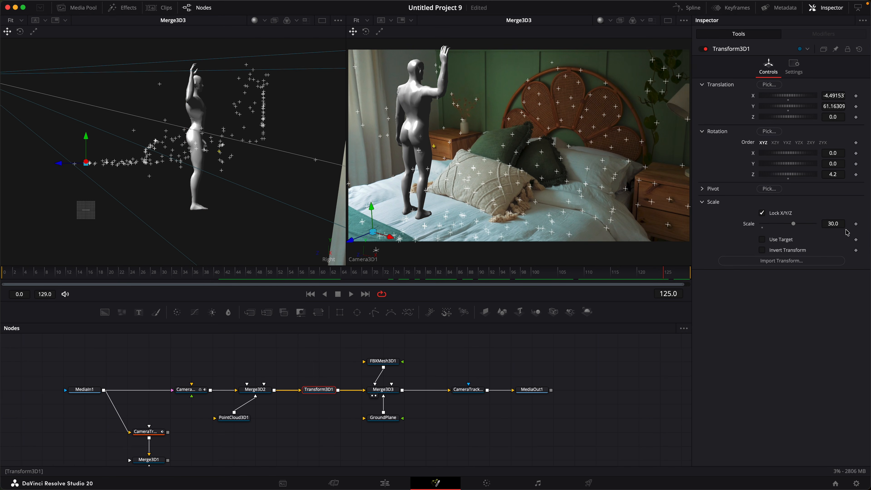
left_click_drag(839, 224, 791, 223)
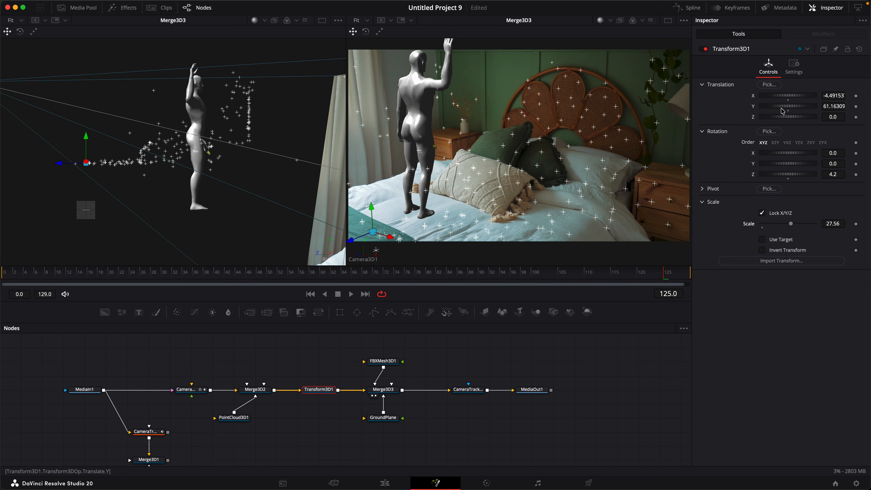
left_click_drag(780, 111, 842, 106)
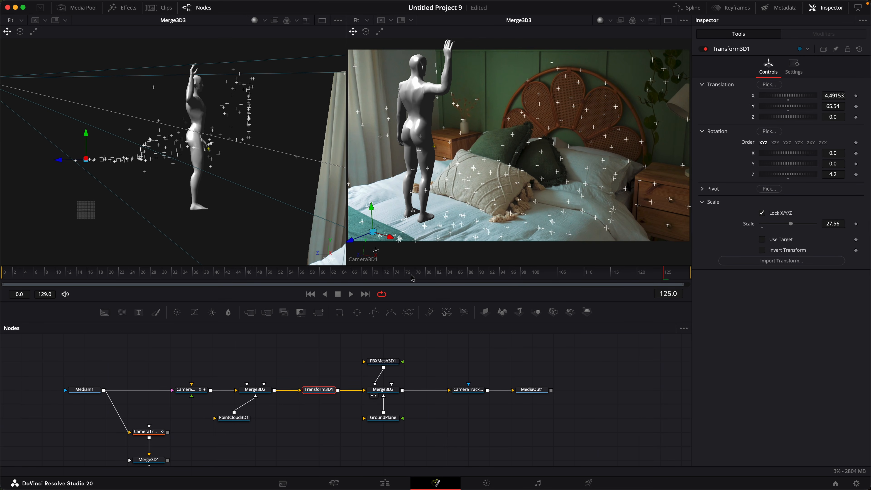
left_click_drag(411, 277, 696, 271)
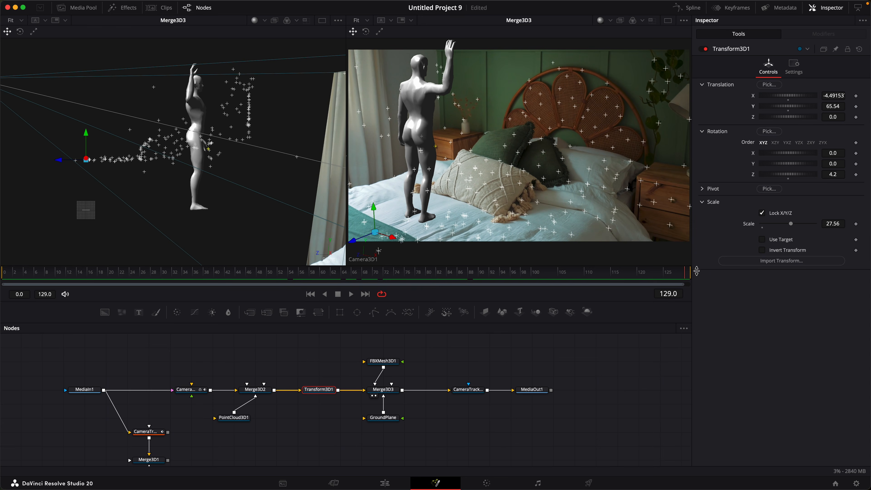
Select a tracking point on the front of the nightstand and switch the Right viewer to the Perspective camera
left_click(455, 142)
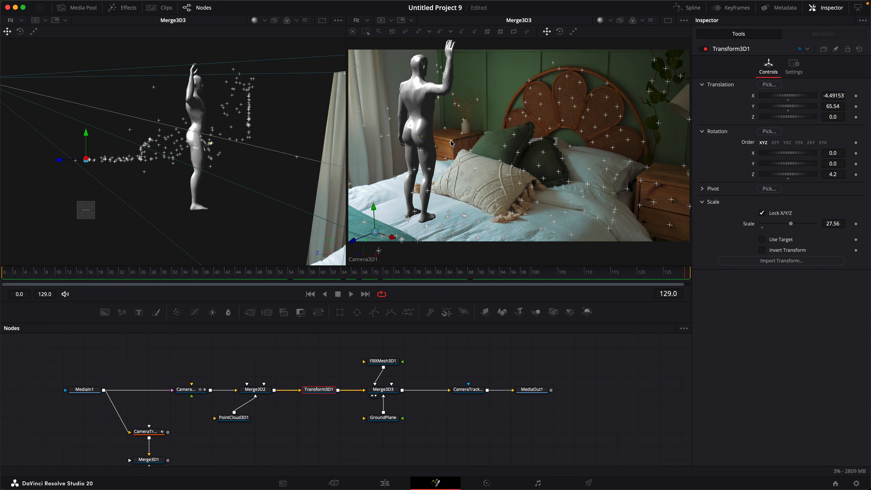
right_click(207, 188)
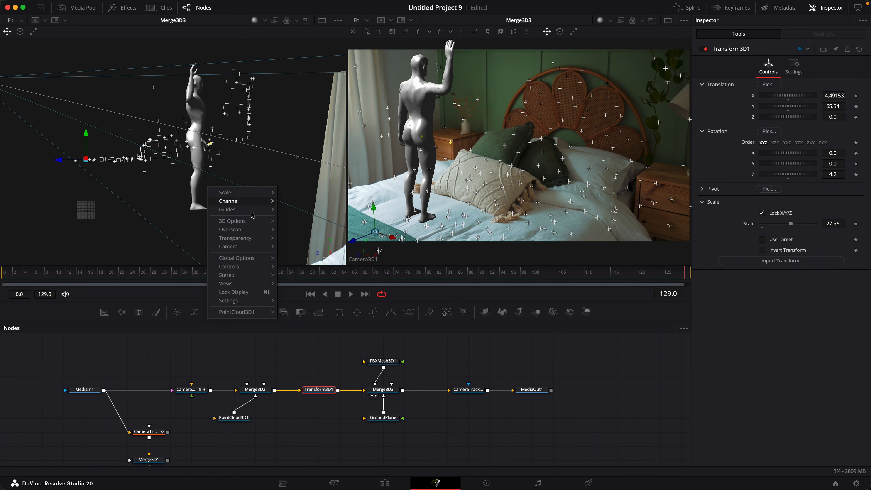
mouse_move(241, 248)
left_click(304, 267)
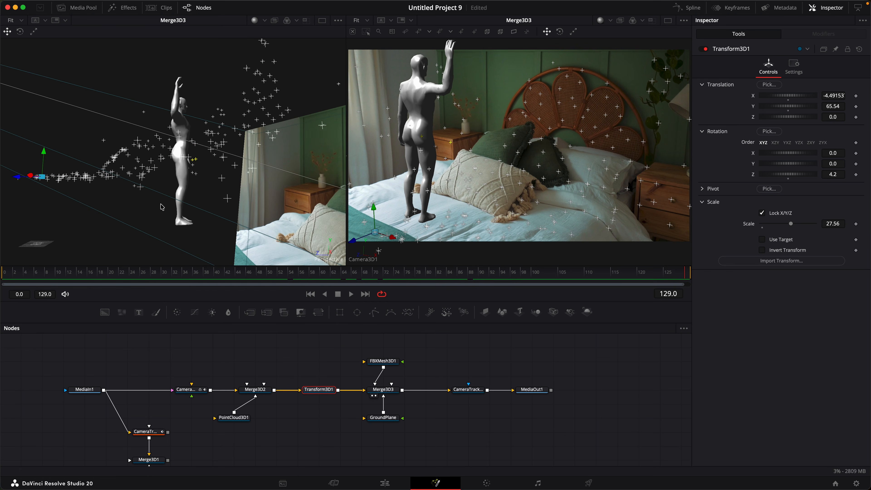
left_click_drag(168, 206, 264, 210)
Nudge the FBXMesh3D1 human figure closer to the selected nightstand point and inspect its position from several angles
left_click(380, 361)
left_click_drag(186, 221, 195, 223)
left_click_drag(224, 191, 58, 142)
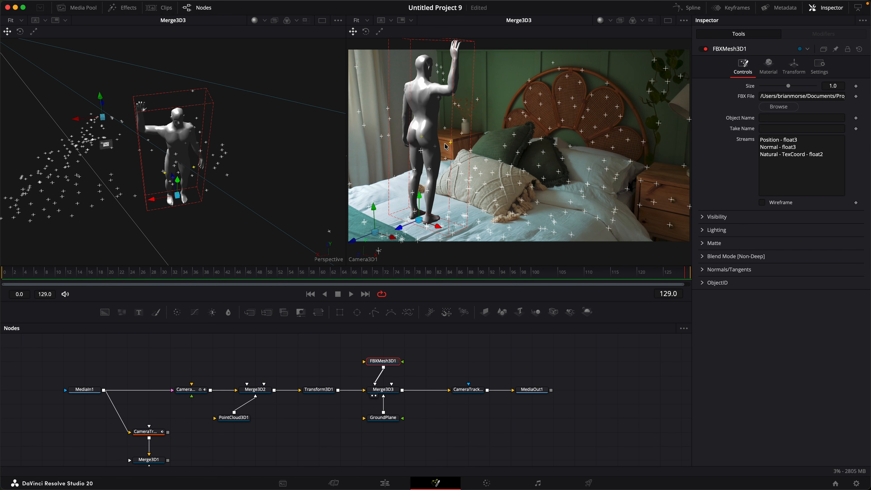
left_click_drag(232, 193, 305, 186)
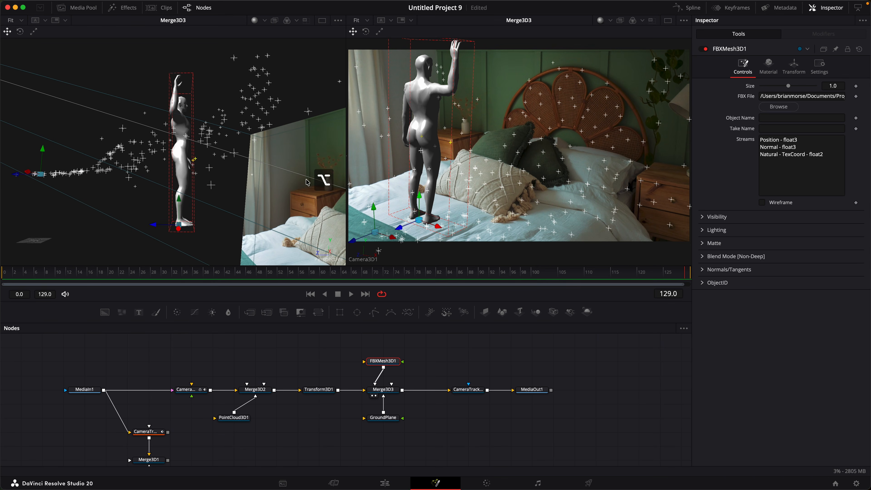
Switch the Perspective viewer to the Right camera and reduce Transform3D1's scale to 26.874, judging it against the human figure
right_click(276, 191)
mouse_move(321, 253)
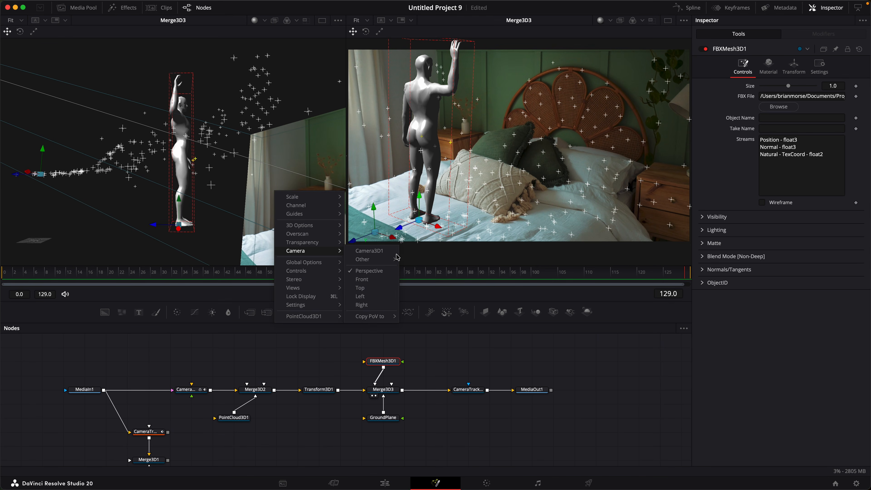
left_click(376, 306)
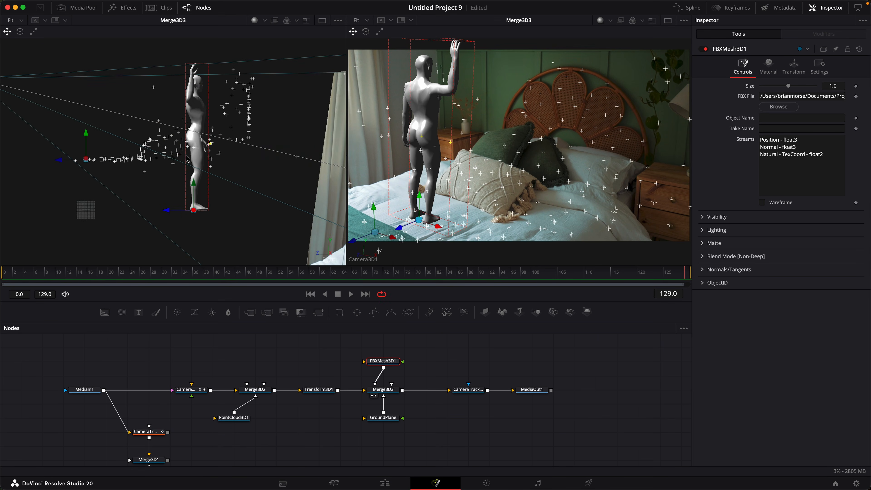
right_click(244, 228)
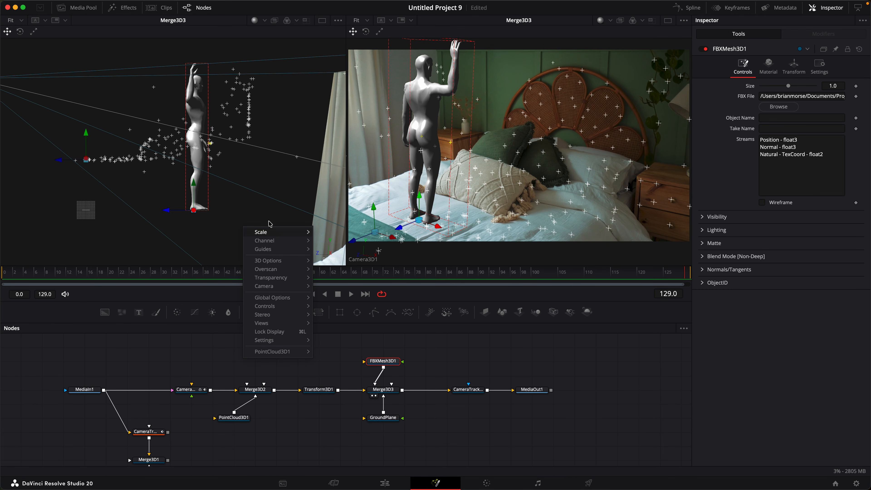
left_click(253, 213)
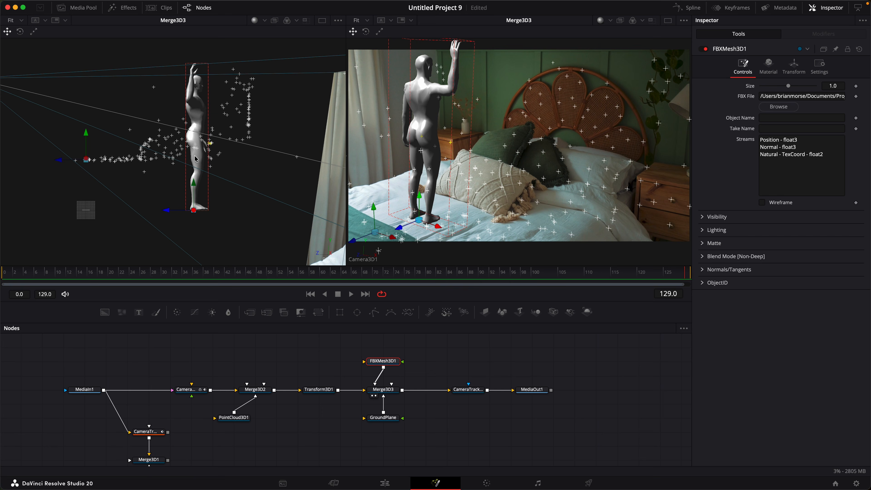
left_click(319, 389)
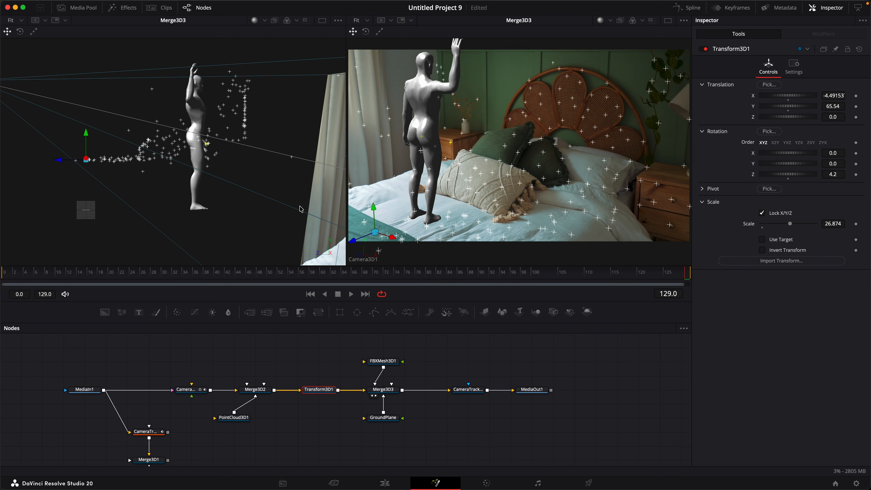
left_click(440, 144)
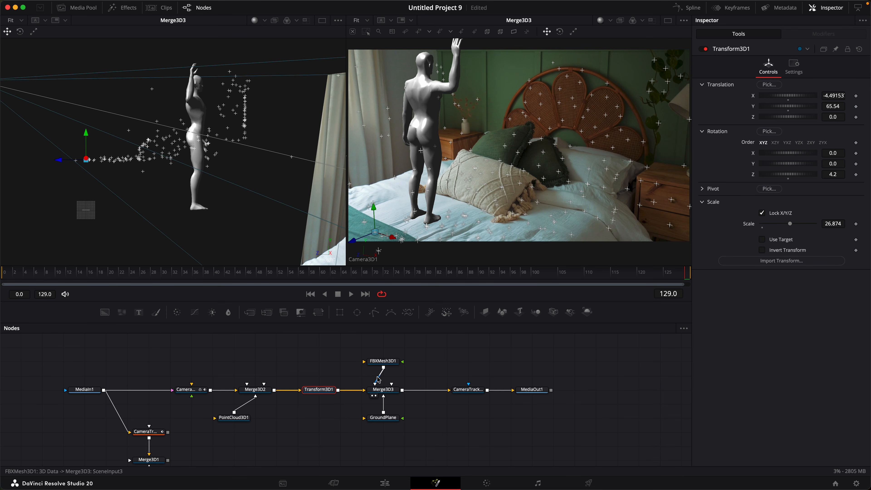
Move the FBXMesh3D1 human figure across to the right-hand nightstand, go to frame 97, and raise Transform3D1's scale to about 29.53
left_click(383, 361)
left_click_drag(440, 228, 666, 302)
left_click_drag(564, 275, 513, 298)
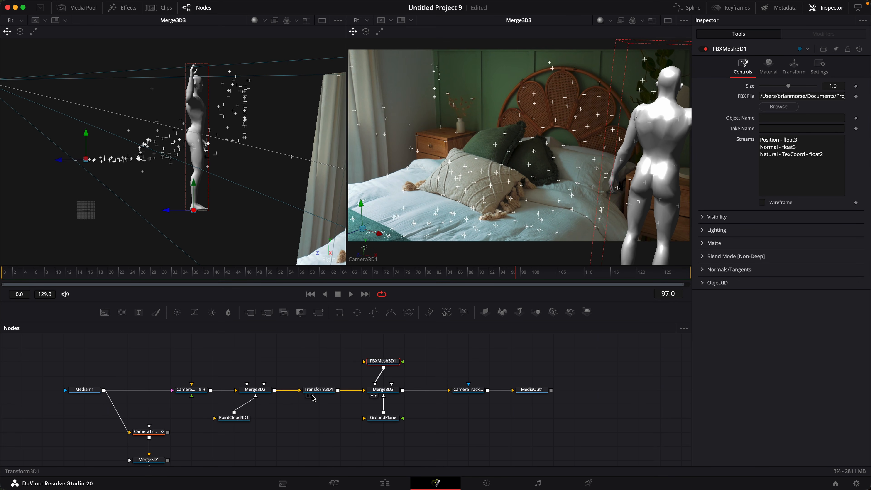
left_click(319, 389)
left_click_drag(791, 228, 795, 227)
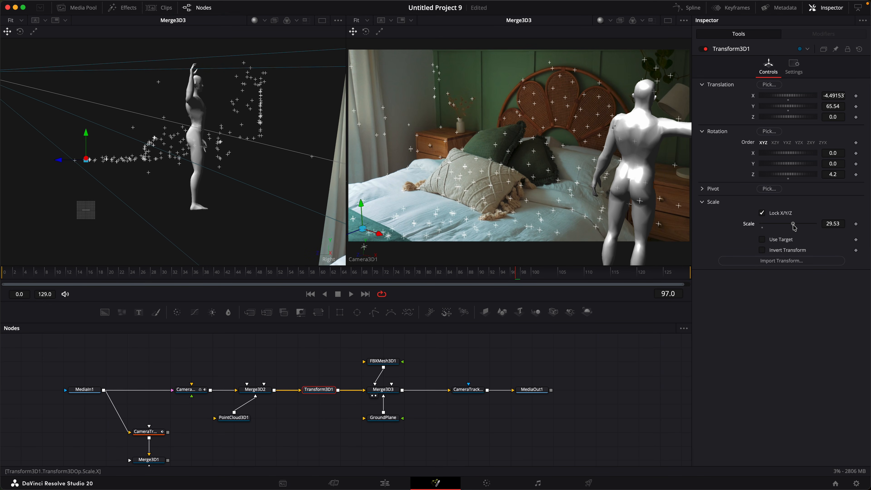
Set FBXMesh3D1's X translation to about -92.6 so the figure stands by the left nightstand, and check it across the shot
left_click(389, 360)
left_click(794, 67)
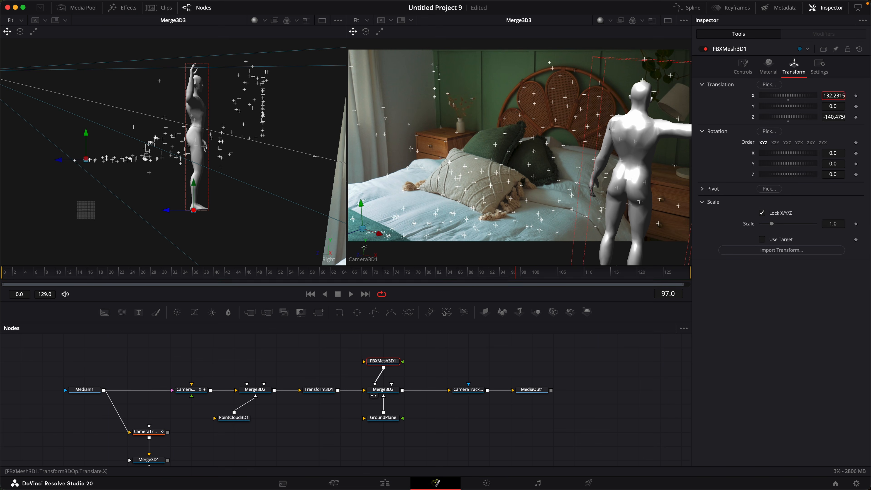
left_click_drag(788, 96, 810, 95)
left_click_drag(543, 264, 438, 246)
left_click_drag(583, 275, 545, 274)
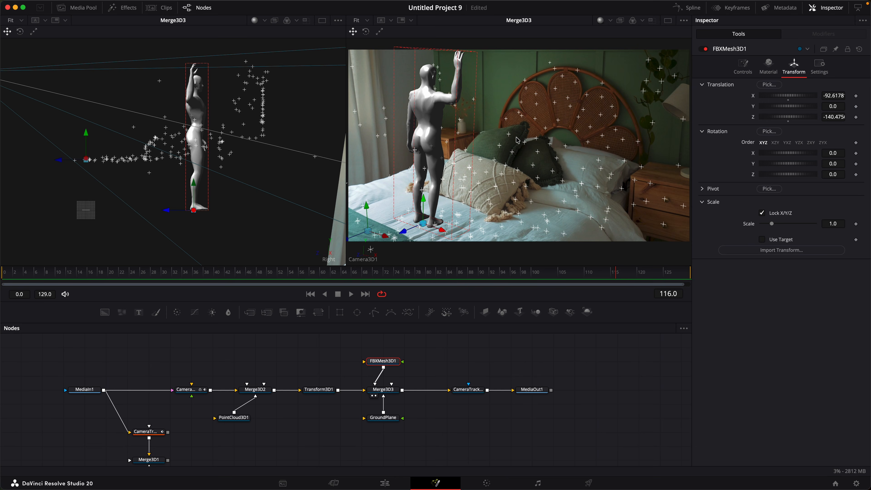
key("space")
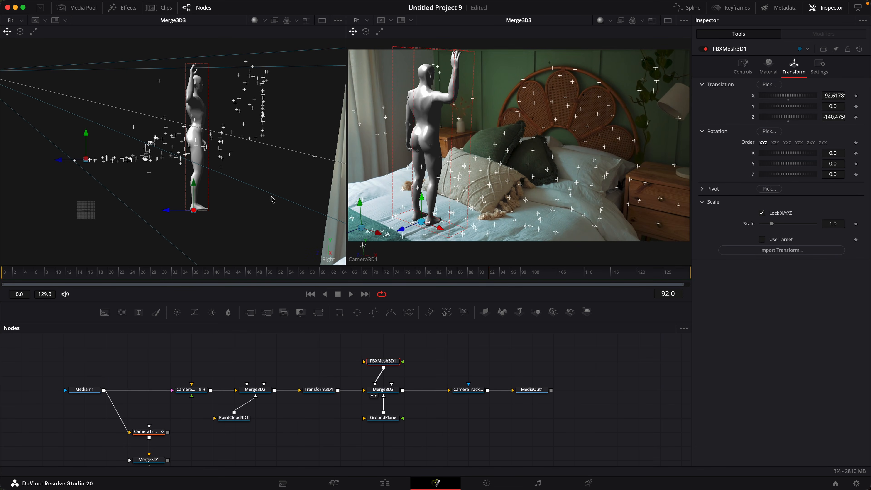
Switch the Right viewer back to the Perspective camera and view the whole tracked scene with its camera and image plane
right_click(265, 201)
mouse_move(298, 260)
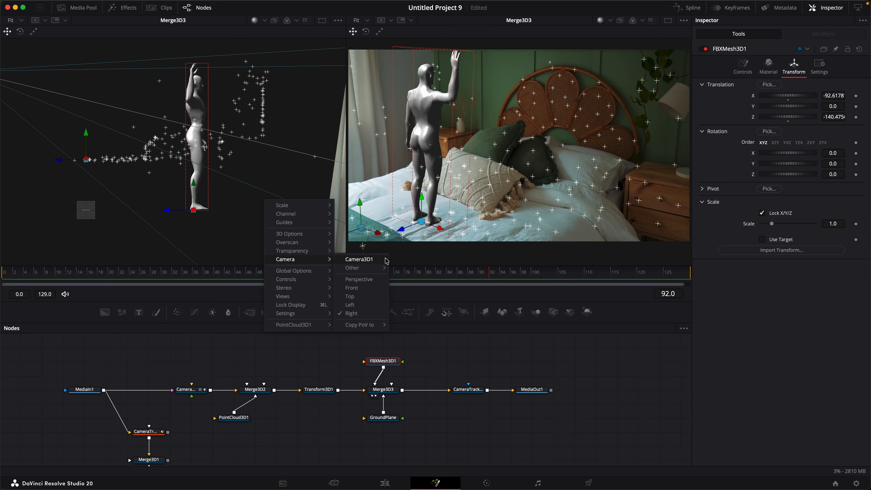
left_click(371, 282)
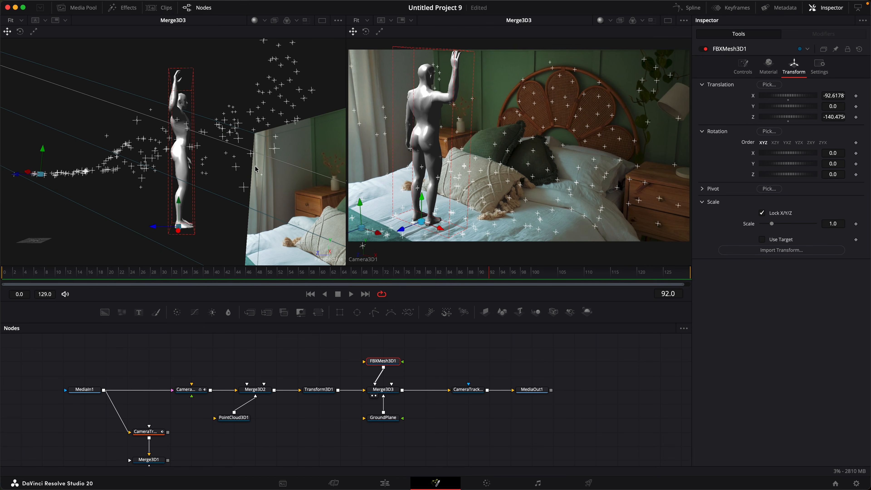
scroll(267, 193, "down", 8)
left_click_drag(201, 201, 285, 223)
Set the GroundPlane's size to 1000
left_click(383, 417)
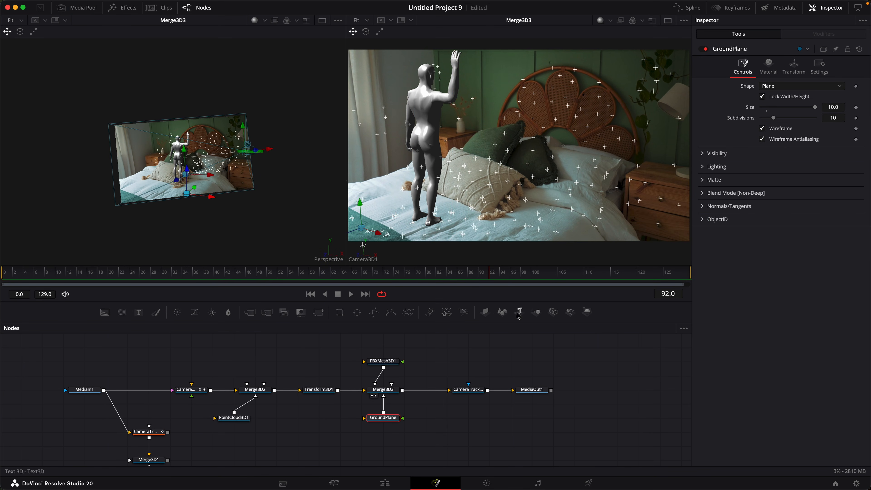
left_click(843, 109)
type("1000")
key("Return")
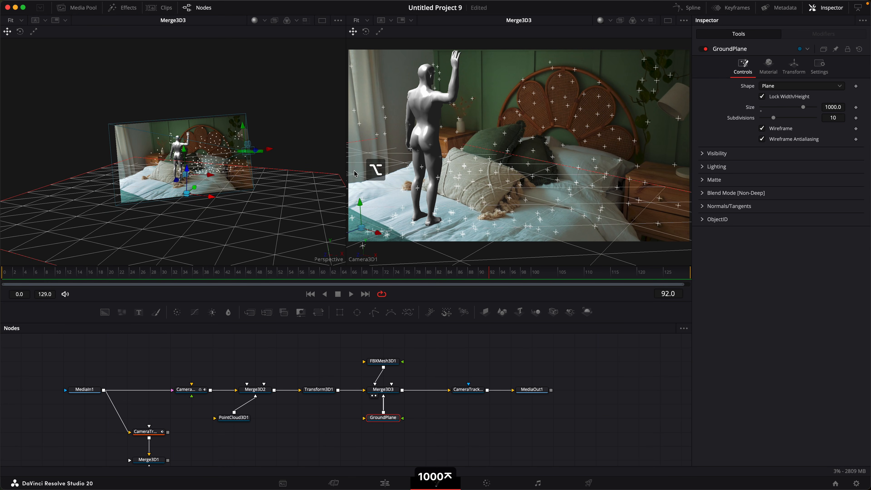
Move the FBXMesh3D1 figure further left over the ground plane, to an X translation of about -112.58
left_click_drag(329, 172, 205, 246)
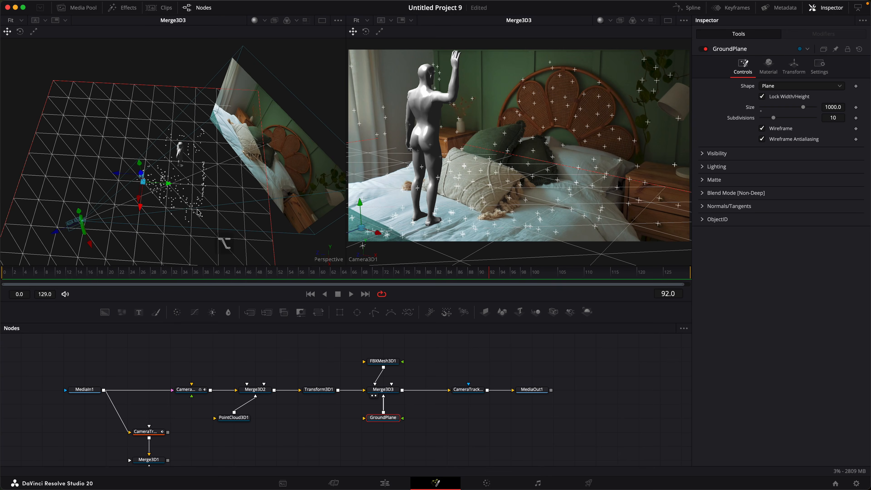
left_click(383, 360)
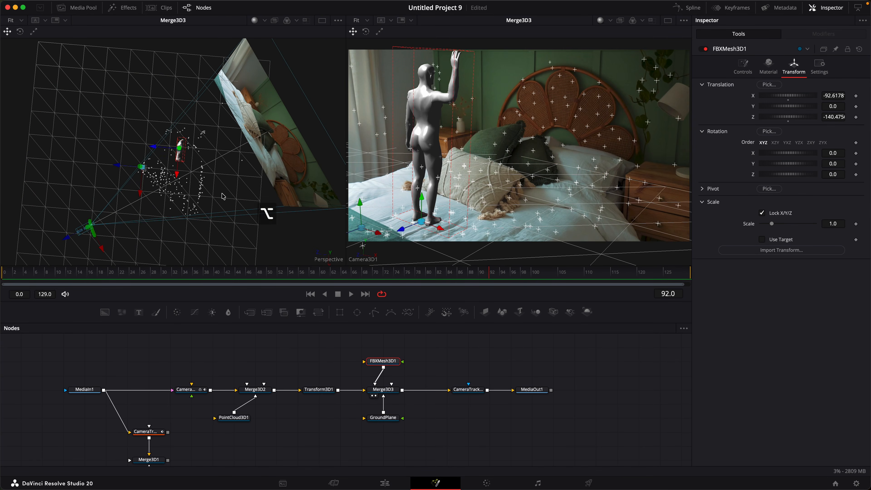
left_click_drag(194, 176, 176, 171)
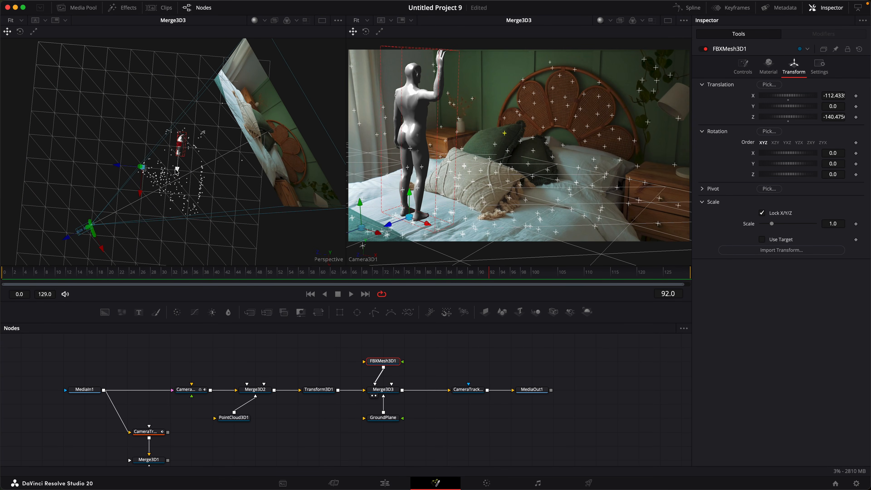
left_click_drag(175, 169, 176, 169)
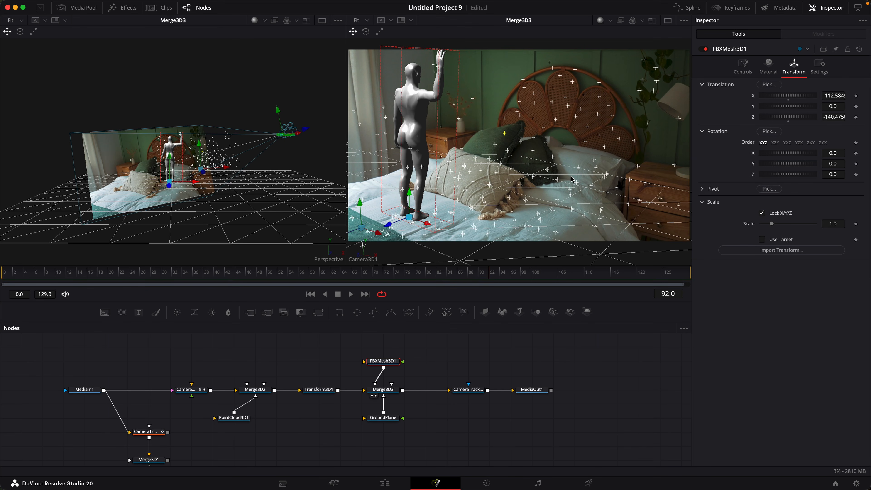